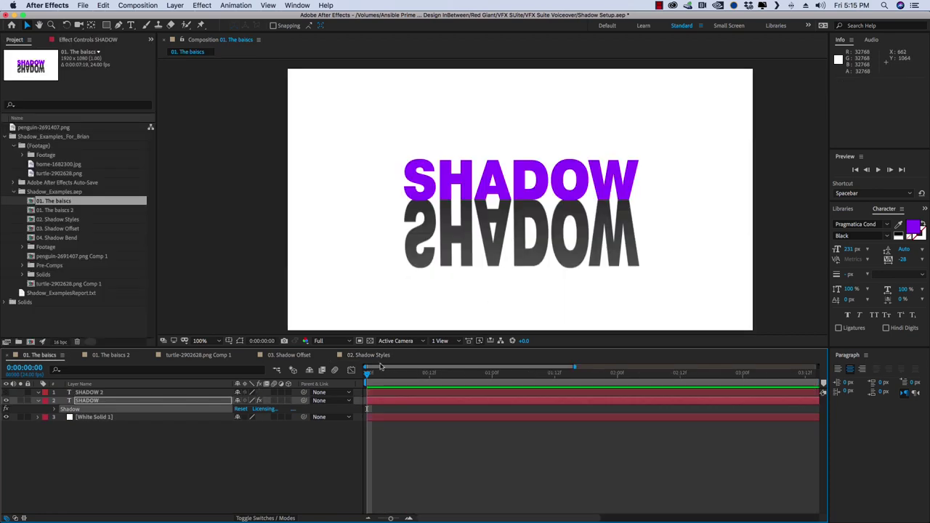
- Show SHADOW's axis guides, then set the axis to 470,538–1424,538 and Slant & Height to 939,930
click(104, 400)
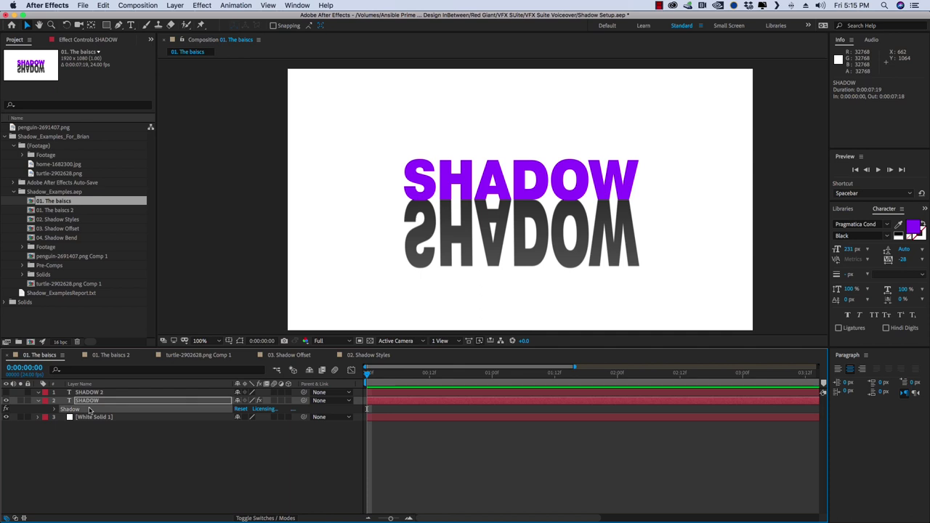
click(89, 410)
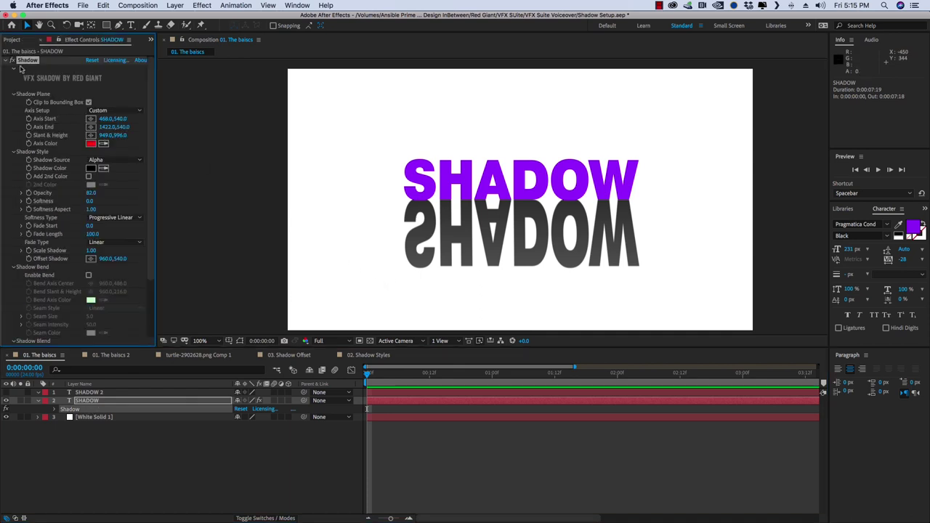
click(268, 5)
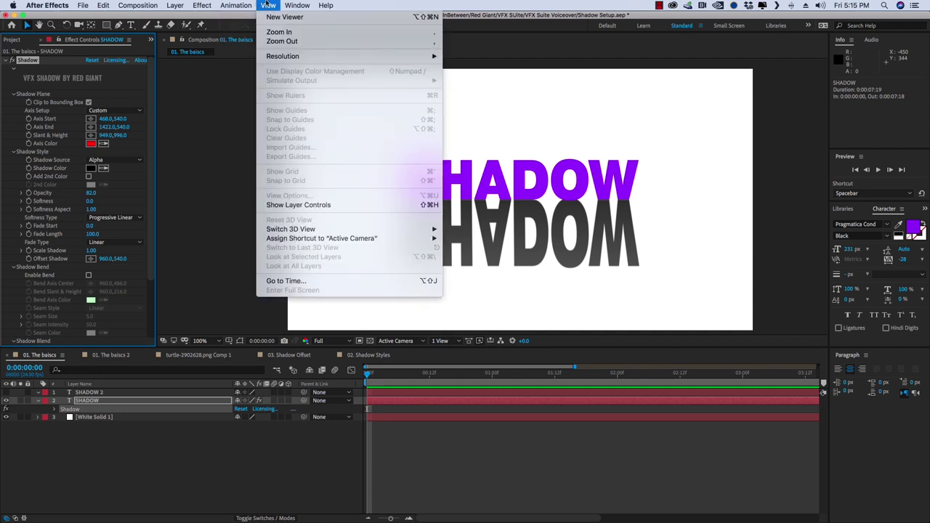
click(285, 206)
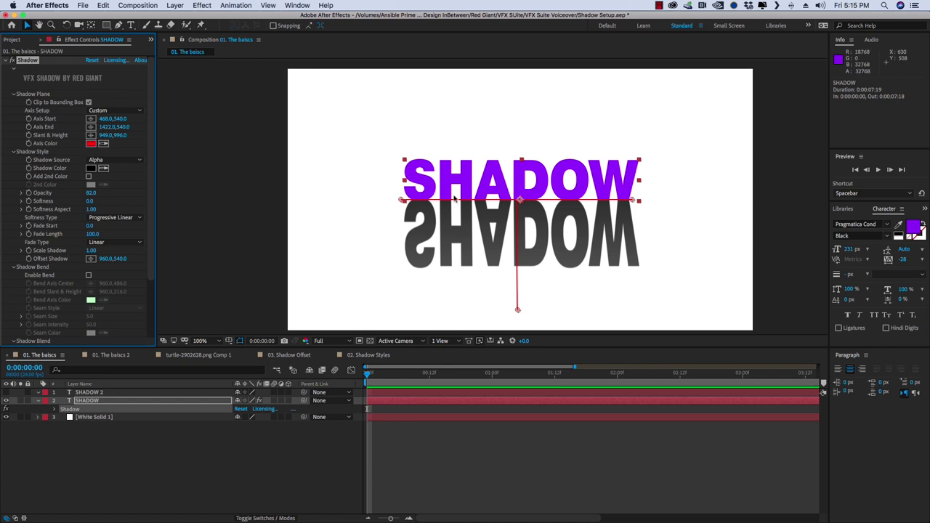
drag(457, 202, 426, 202)
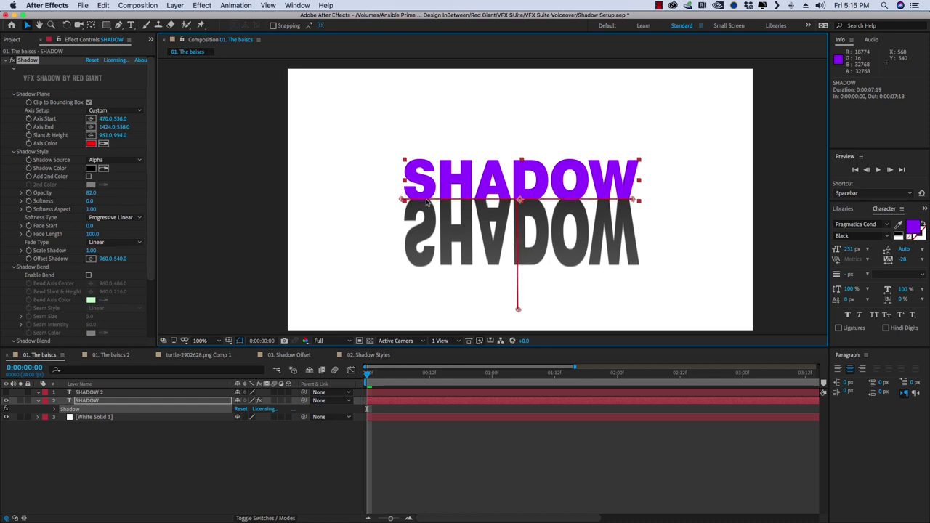
mouse_move(518, 309)
mouse_down()
mouse_move(517, 322)
mouse_move(393, 282)
mouse_move(705, 271)
mouse_move(401, 277)
mouse_move(548, 270)
mouse_move(694, 286)
mouse_move(339, 281)
mouse_move(380, 278)
mouse_move(538, 328)
mouse_move(516, 296)
mouse_up()
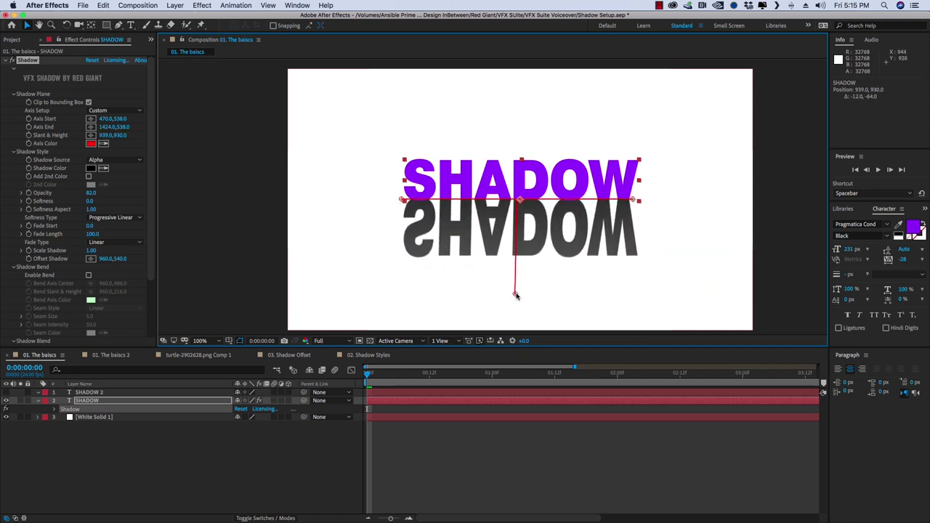
- Hide the SHADOW layer and apply the RG VFX Shadow effect to SHADOW 2
click(6, 400)
click(89, 392)
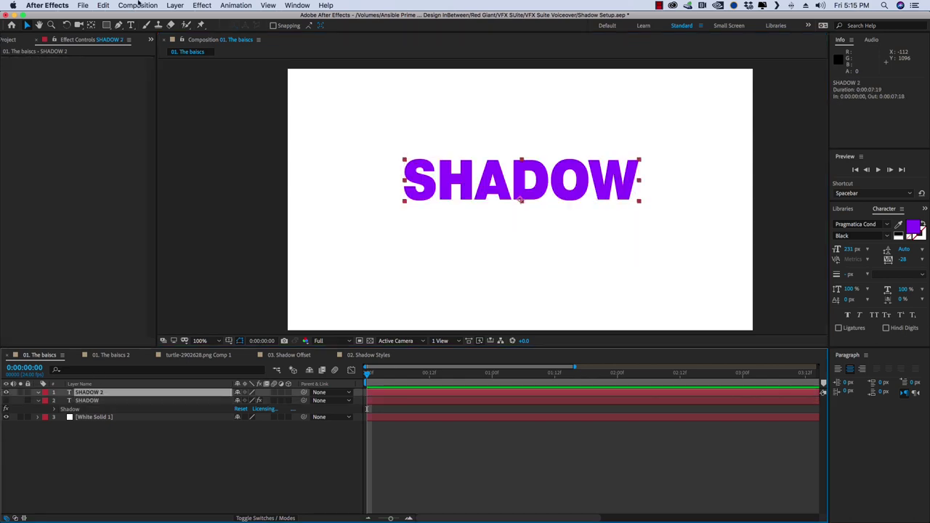
click(201, 6)
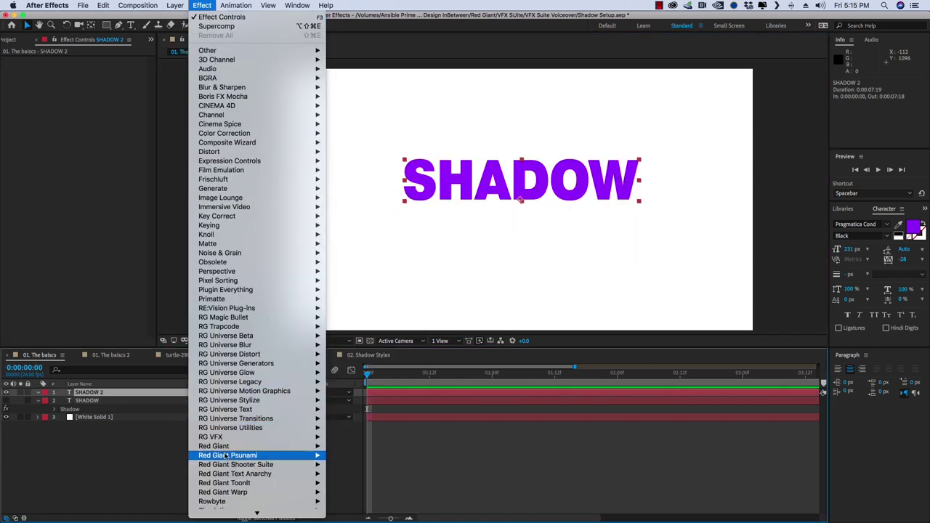
mouse_move(231, 440)
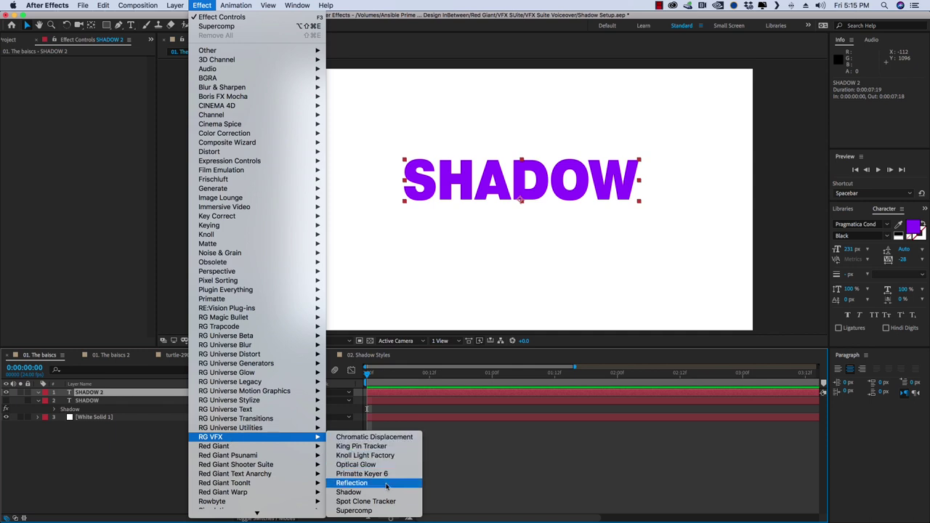
click(349, 492)
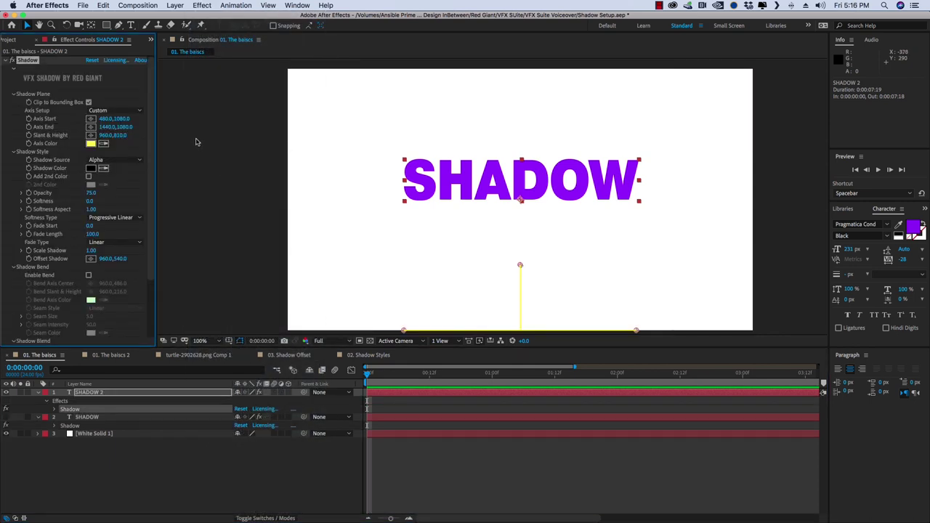
- Set the Shadow's Axis Setup to Bottom and its Axis Color to red
click(105, 111)
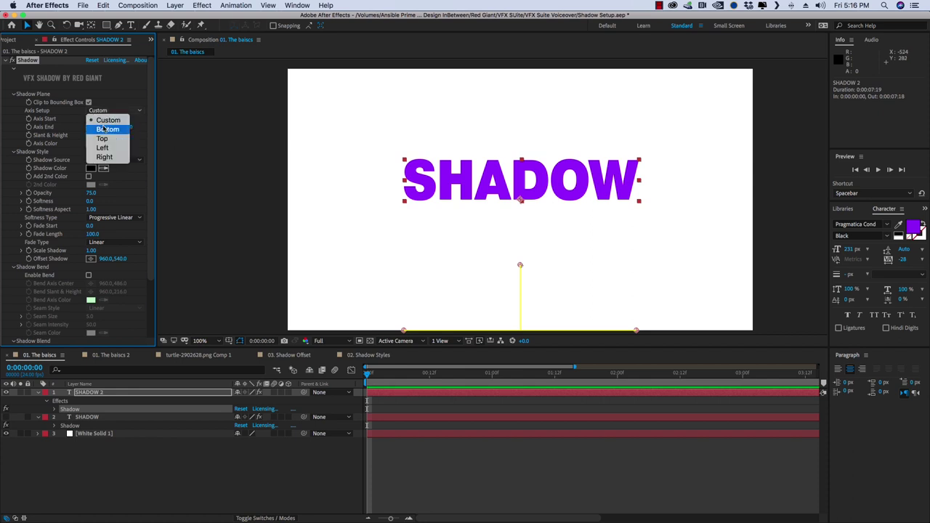
click(103, 128)
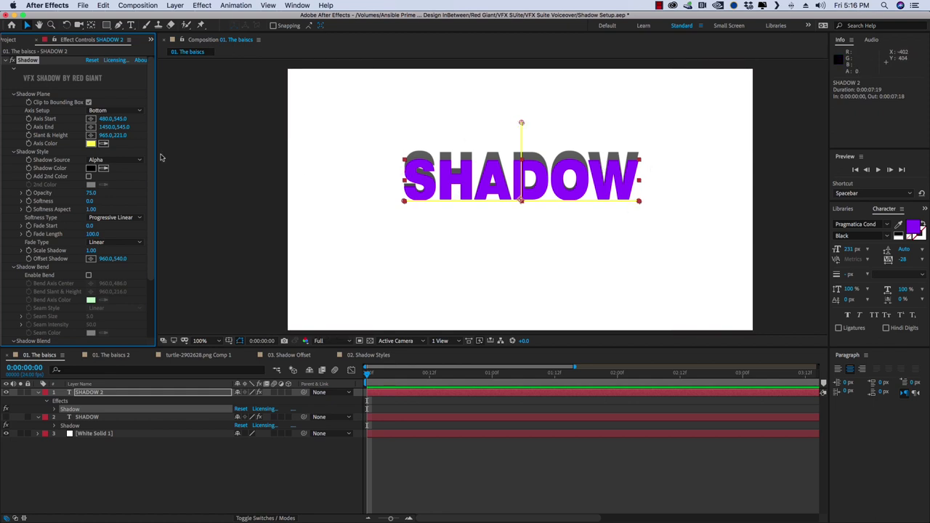
click(91, 143)
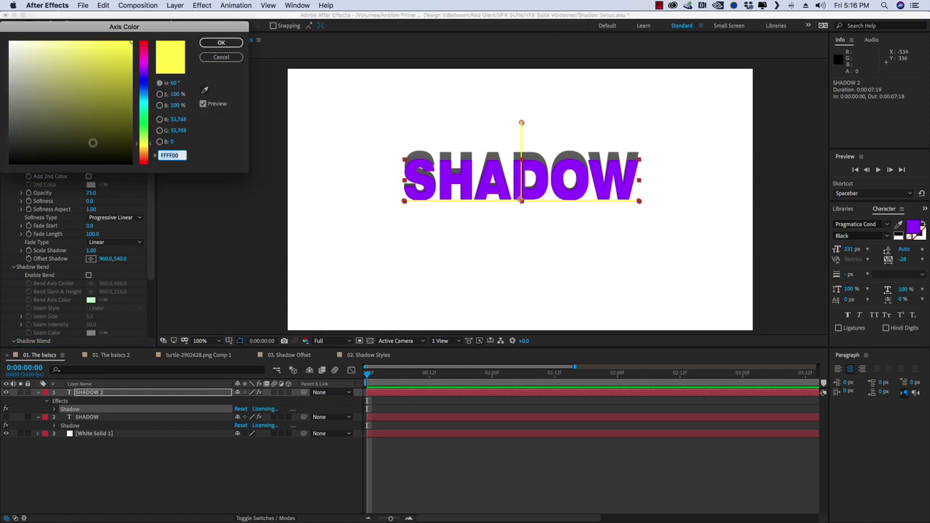
click(145, 42)
click(221, 42)
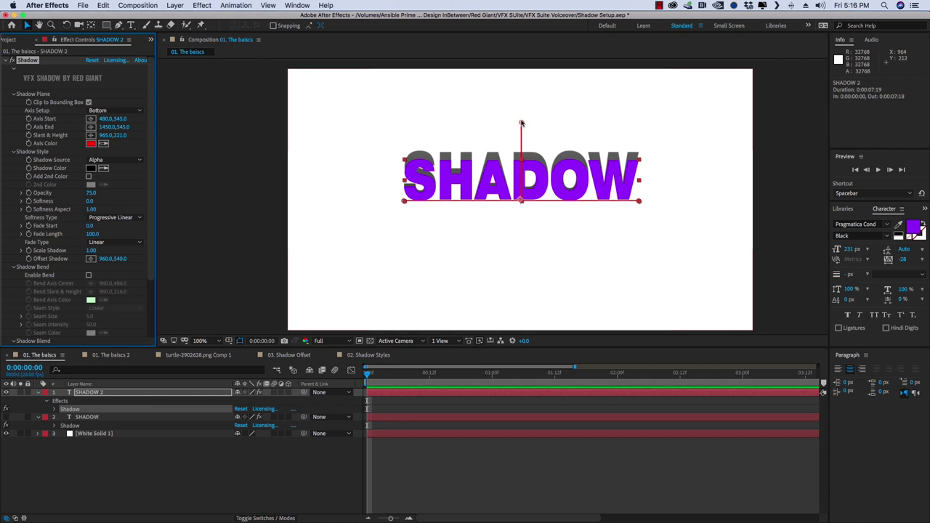
- Slant SHADOW 2's shadow down-left beneath the text (Slant & Height 591,975), then inspect it at 800% zoom
drag(521, 124, 428, 306)
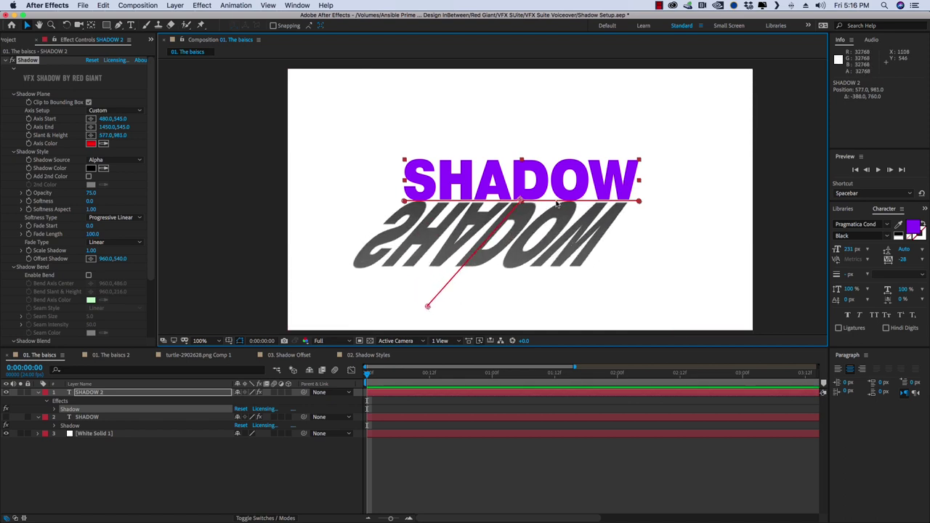
drag(556, 204, 560, 204)
key(period)
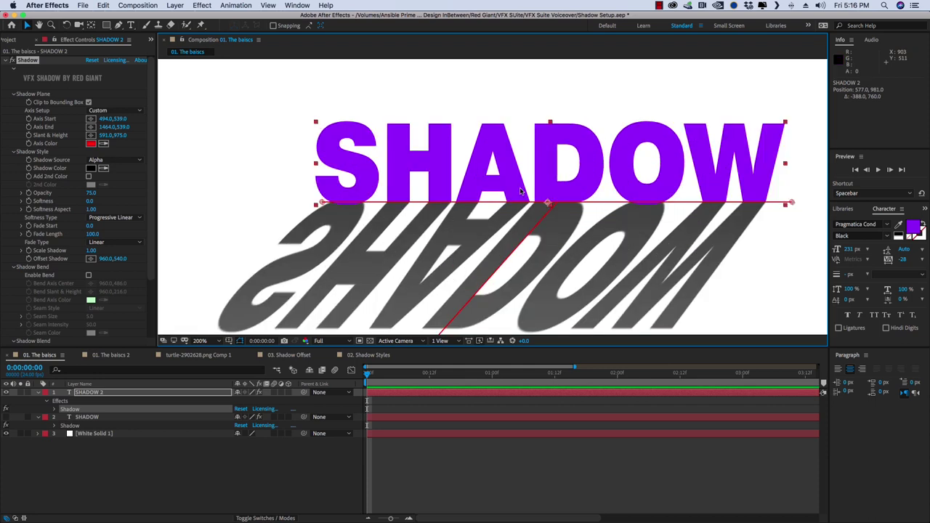
key(period)
key(period)
key(period)
click(550, 486)
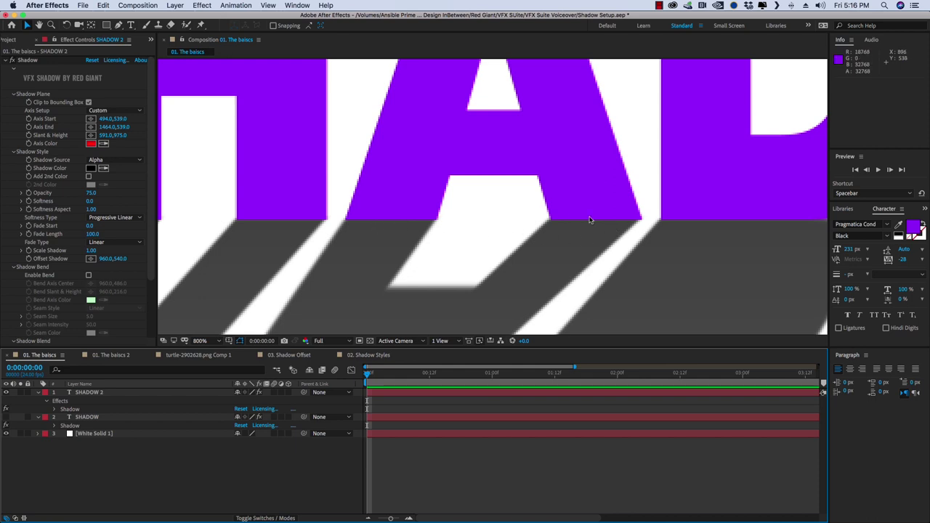
key(comma)
key(comma)
key(comma)
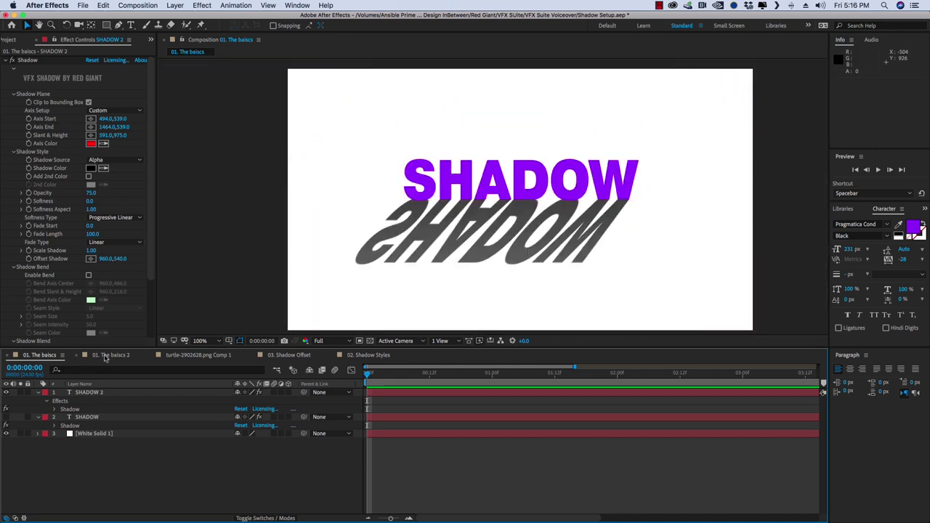
- In 01. The baiscs 2, replace the penguin's Shadow effect with a fresh one using a Bottom axis
click(107, 355)
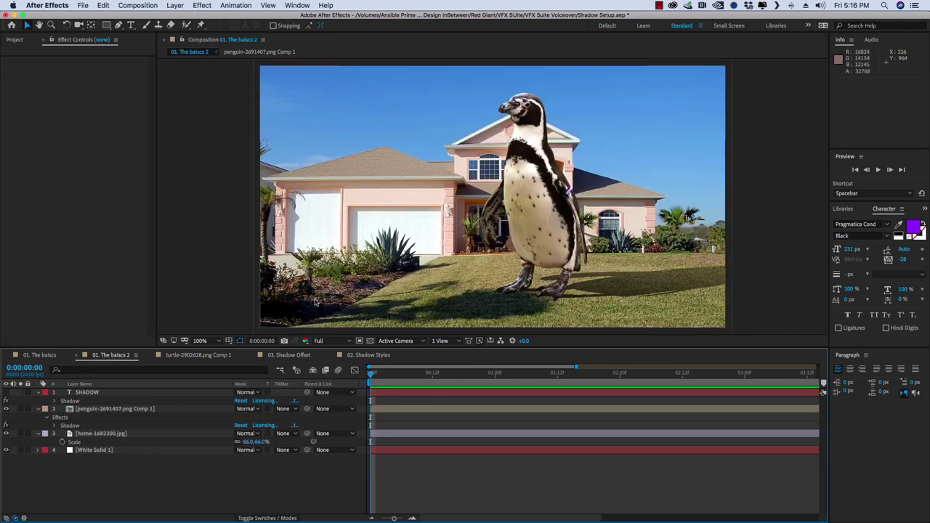
click(73, 427)
key(Delete)
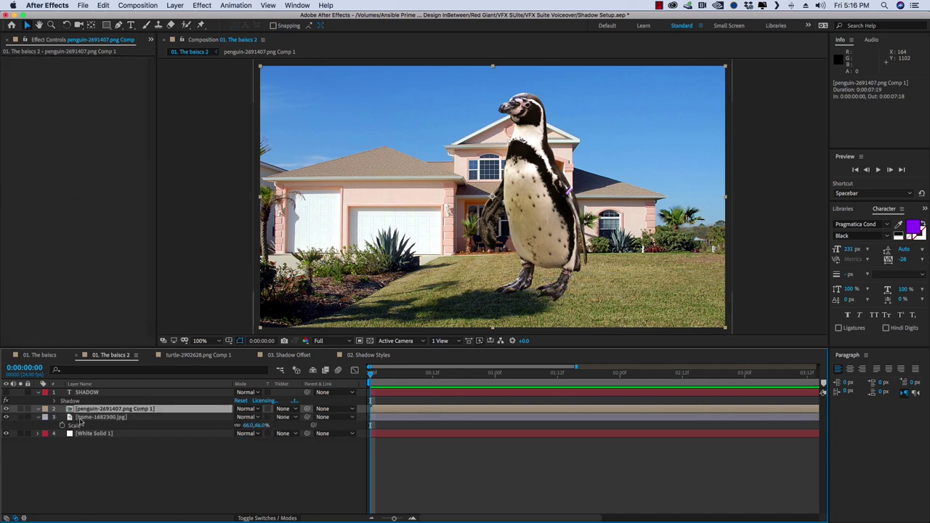
click(200, 5)
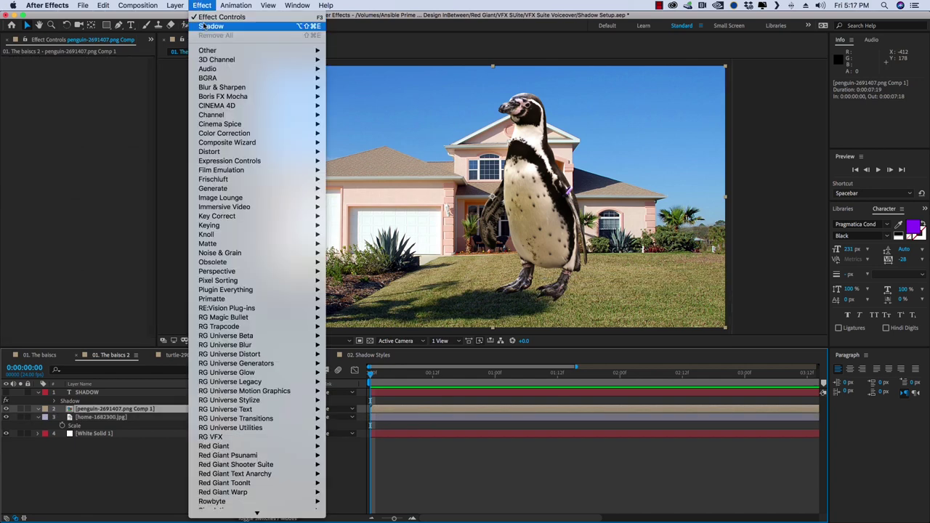
click(215, 26)
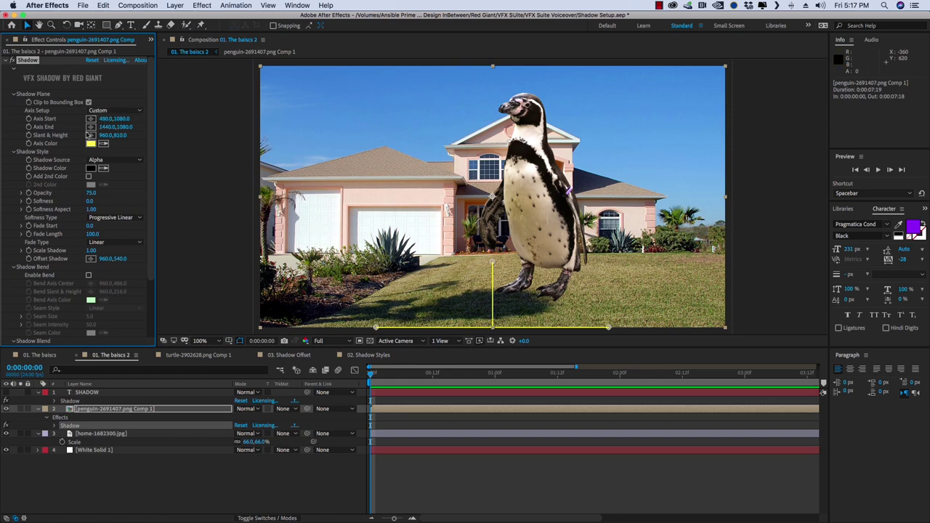
click(99, 110)
click(101, 121)
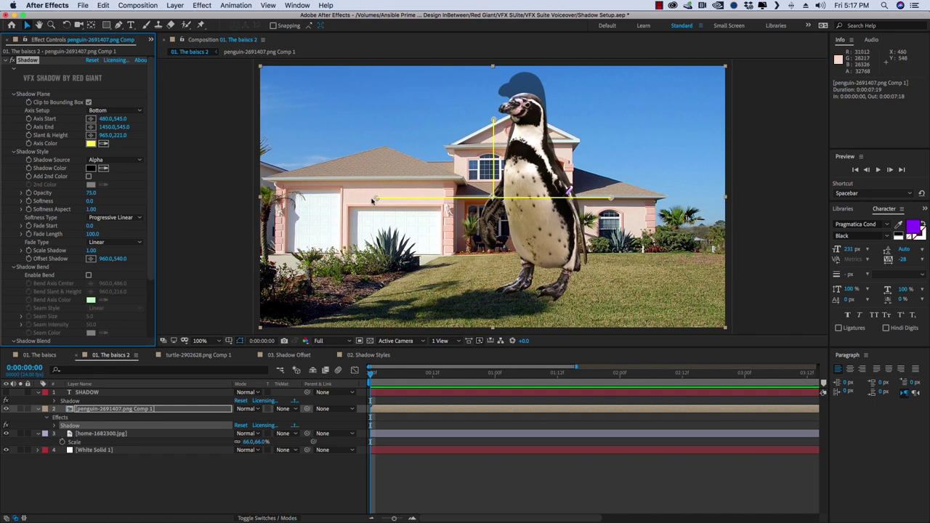
- Anchor the axis at the penguin's feet (1004,927 to 1242,959) and lay the shadow flat across the grass
drag(376, 199, 500, 294)
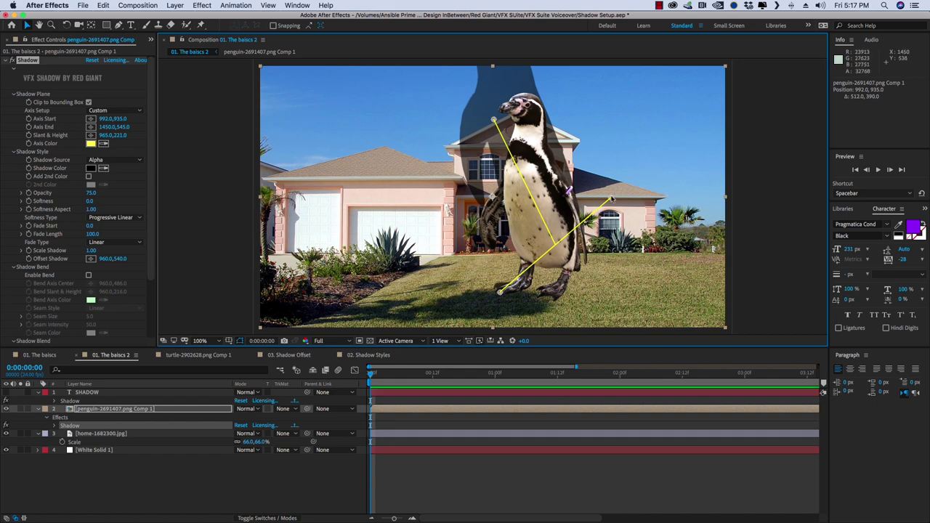
drag(611, 196, 557, 300)
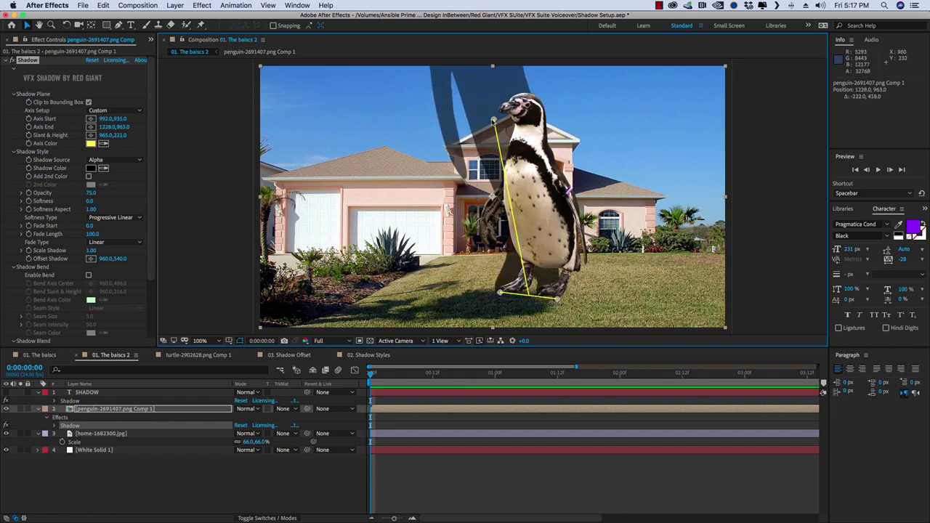
drag(493, 121, 502, 134)
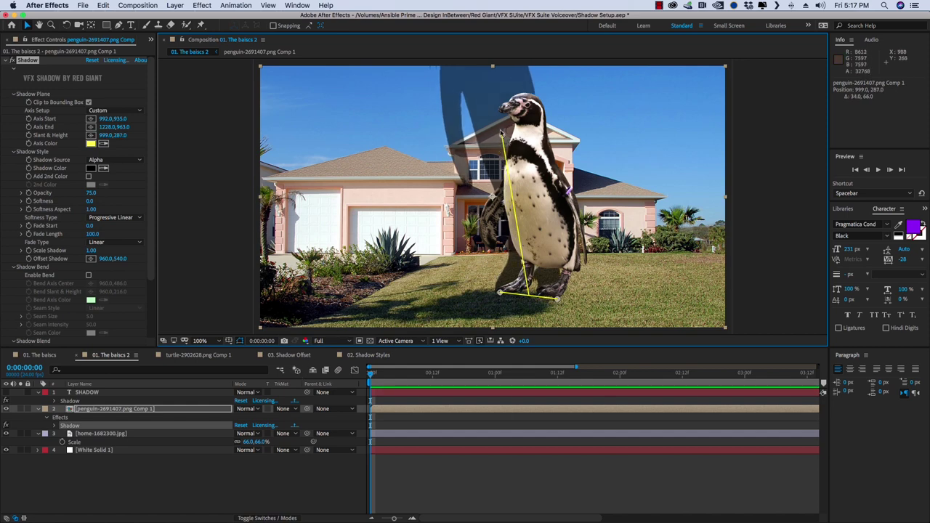
drag(502, 135, 645, 283)
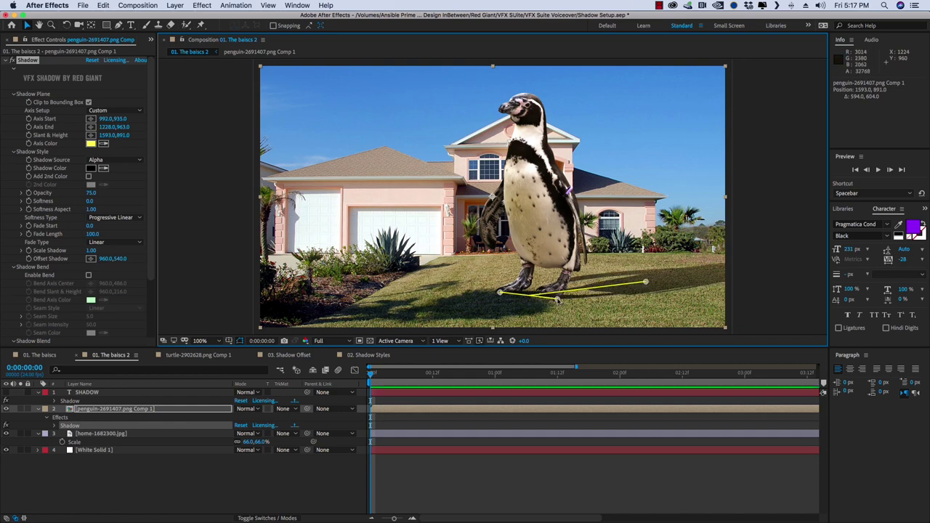
drag(557, 300, 526, 295)
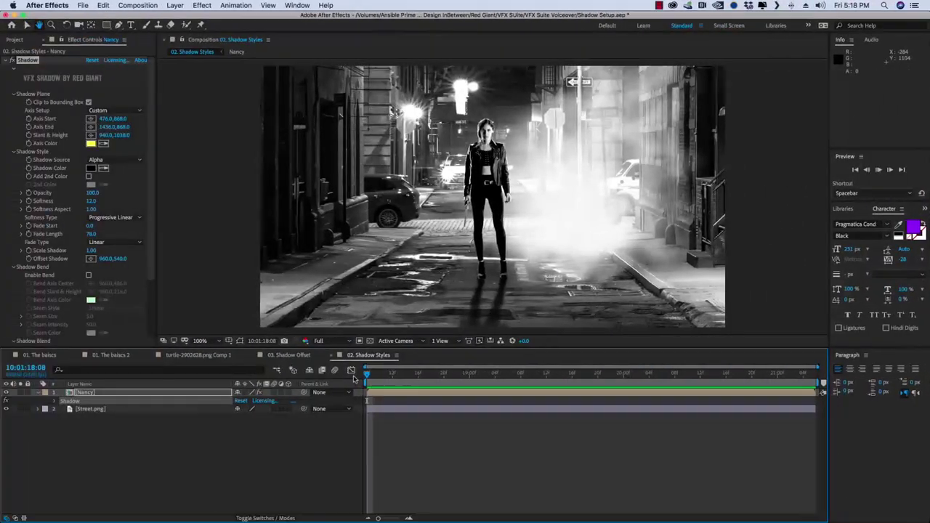
- Preview the 02. Shadow Styles comp, then stop and select Nancy's Shadow effect to show its axis
key(space)
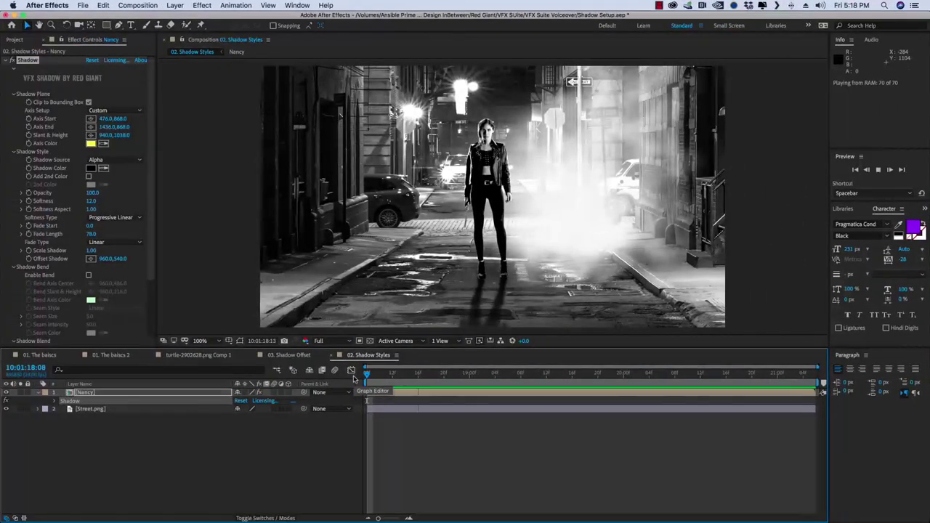
click(73, 402)
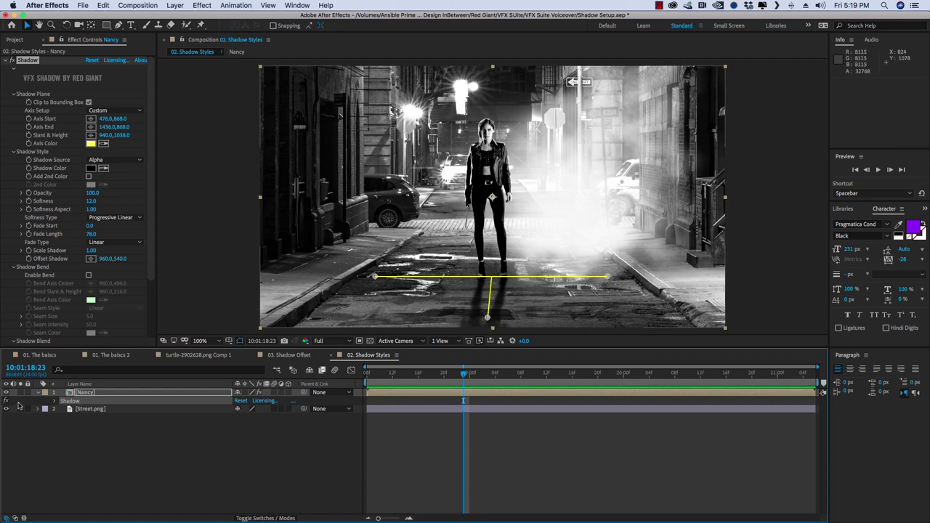
- Duplicate the Nancy layer and delete the copy's existing Shadow effect
click(85, 393)
key(super+d)
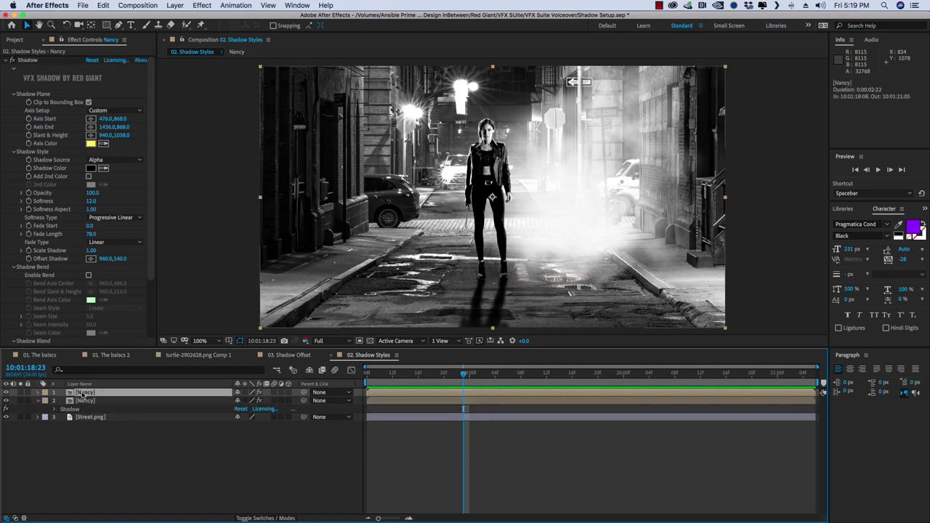
key(e)
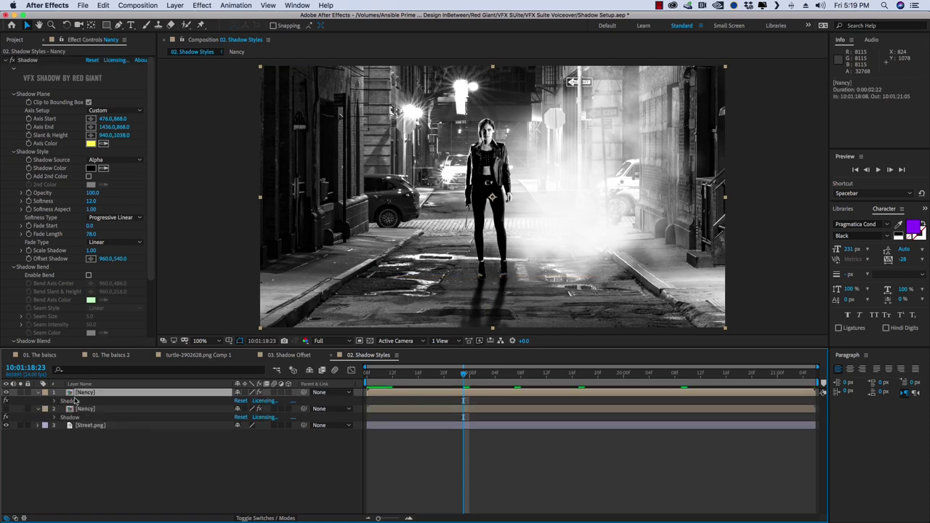
click(73, 401)
key(Delete)
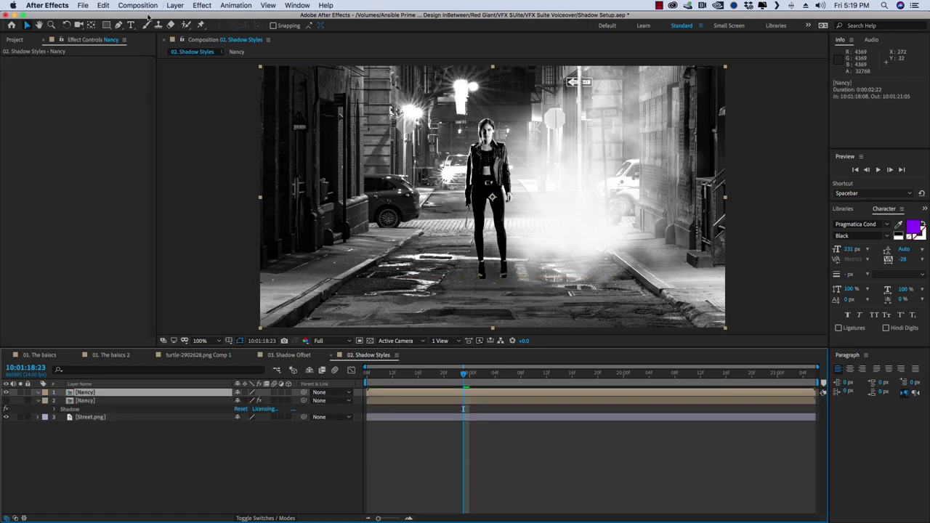
- Apply VFX Shadow to the copy, axis at her feet, shadow stretching toward the viewer (Slant & Height 968,1156)
click(201, 4)
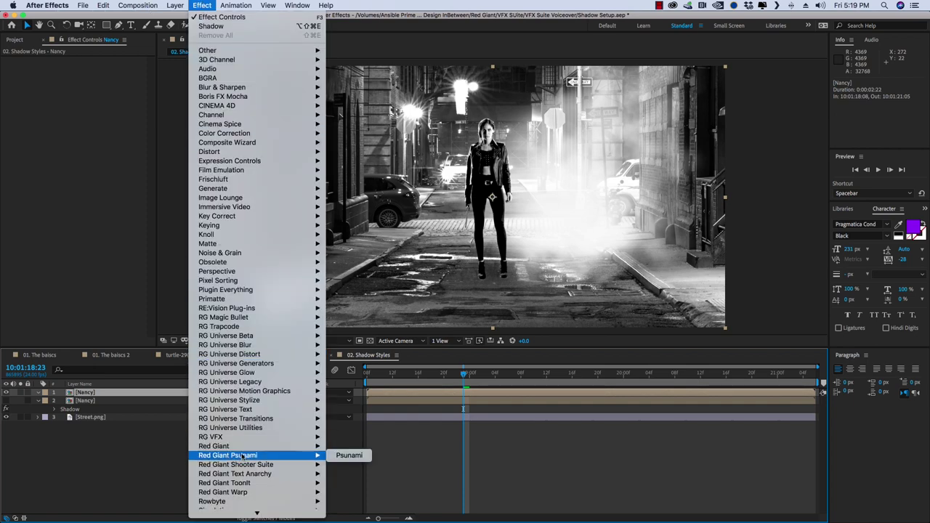
mouse_move(317, 442)
click(349, 492)
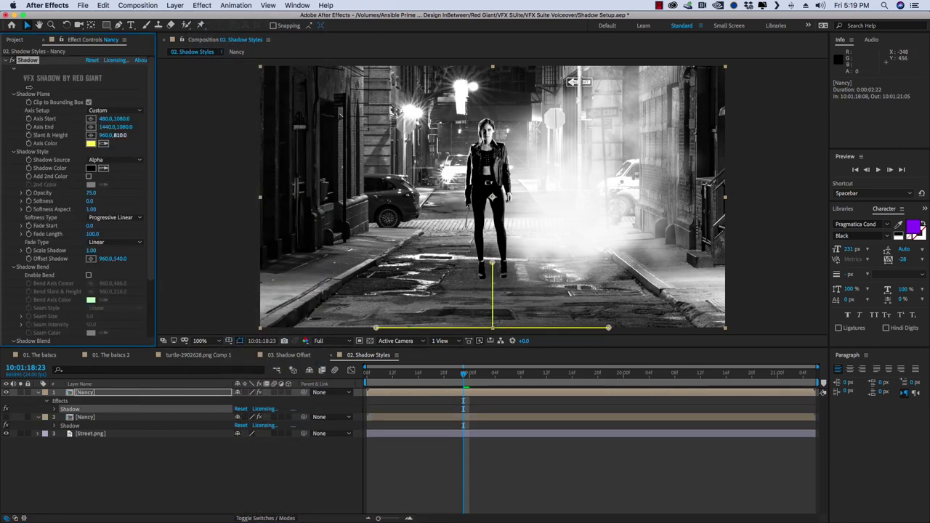
click(374, 330)
drag(442, 332, 441, 282)
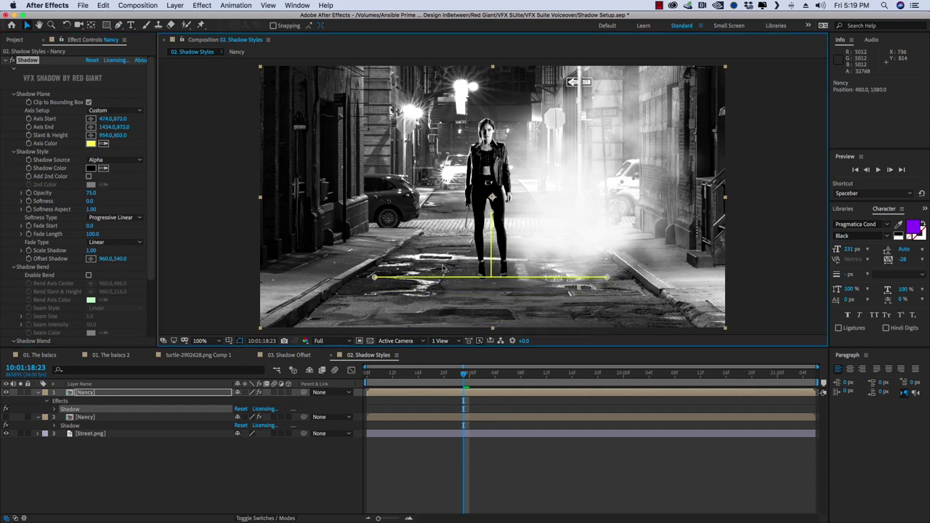
drag(492, 197, 493, 345)
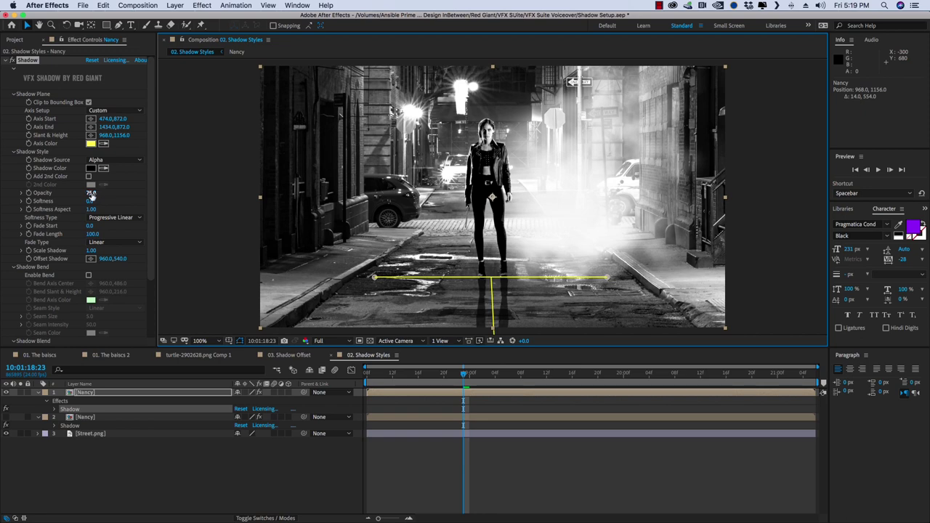
- Soften Nancy's shadow to Opacity 91, Softness 44 and Softness Aspect 0.95
mouse_move(95, 193)
mouse_down()
mouse_move(62, 198)
mouse_move(109, 203)
mouse_up()
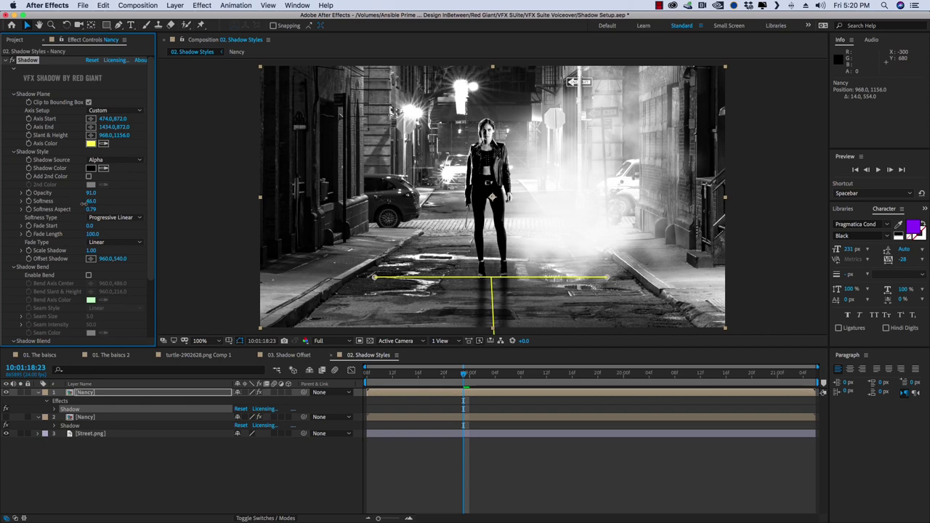
mouse_move(90, 201)
mouse_down()
mouse_move(114, 220)
mouse_move(93, 218)
mouse_up()
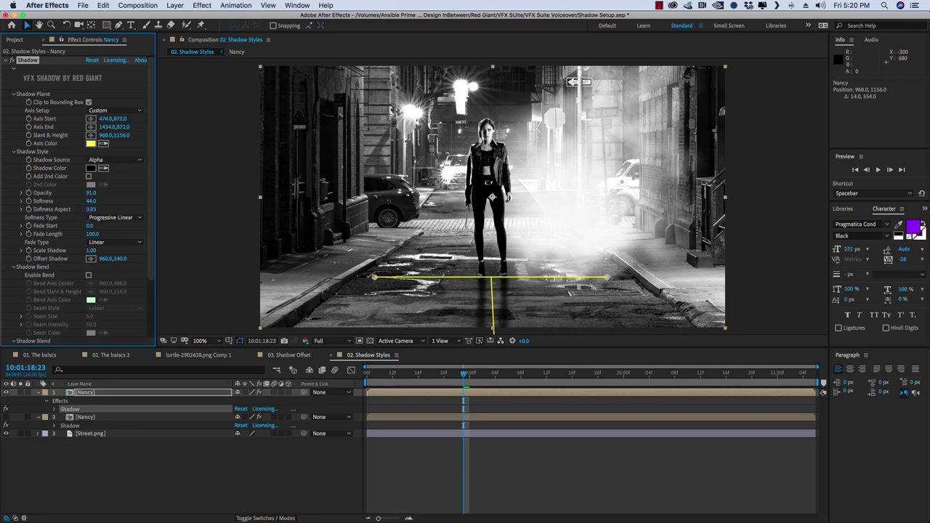
drag(109, 218, 113, 217)
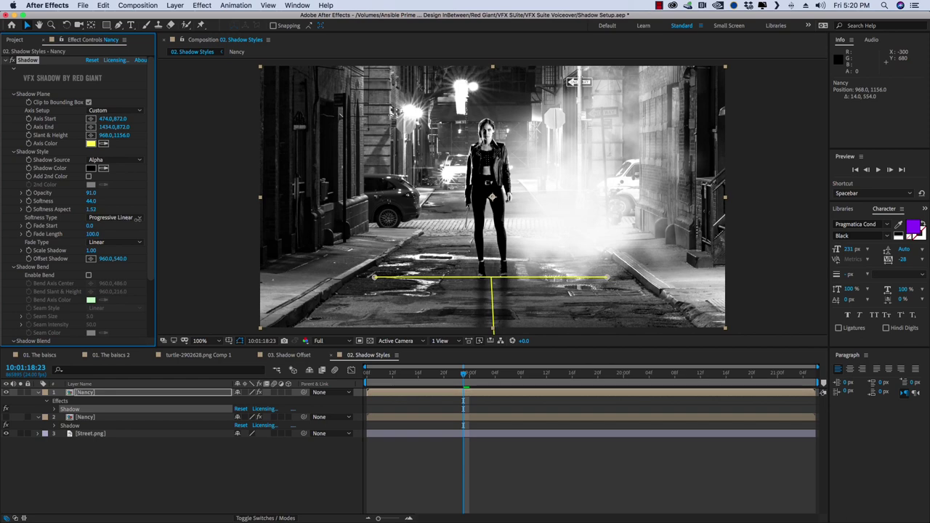
drag(138, 219, 168, 225)
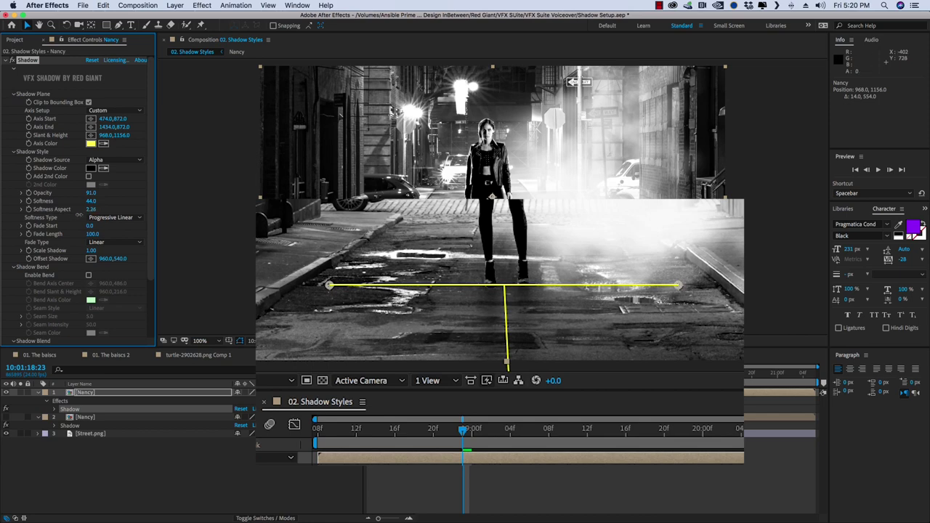
drag(54, 216, 18, 211)
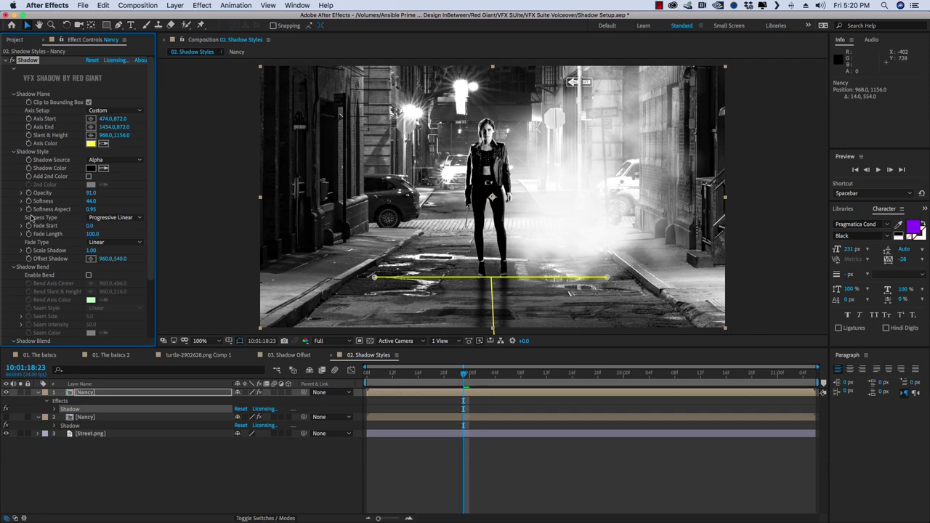
- Try Mip Map softness, then return to Progressive Linear with Opacity 92 and Softness 41
click(95, 218)
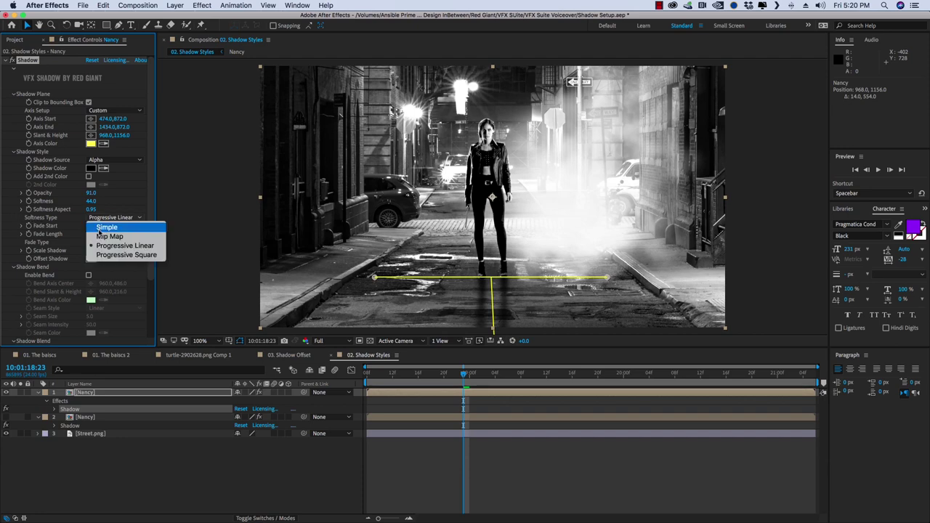
click(98, 236)
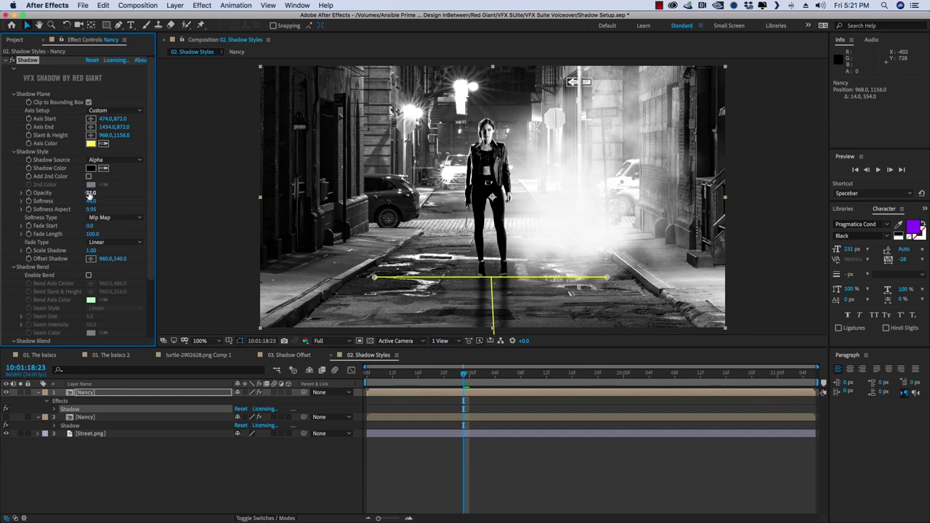
drag(95, 210, 92, 201)
click(99, 217)
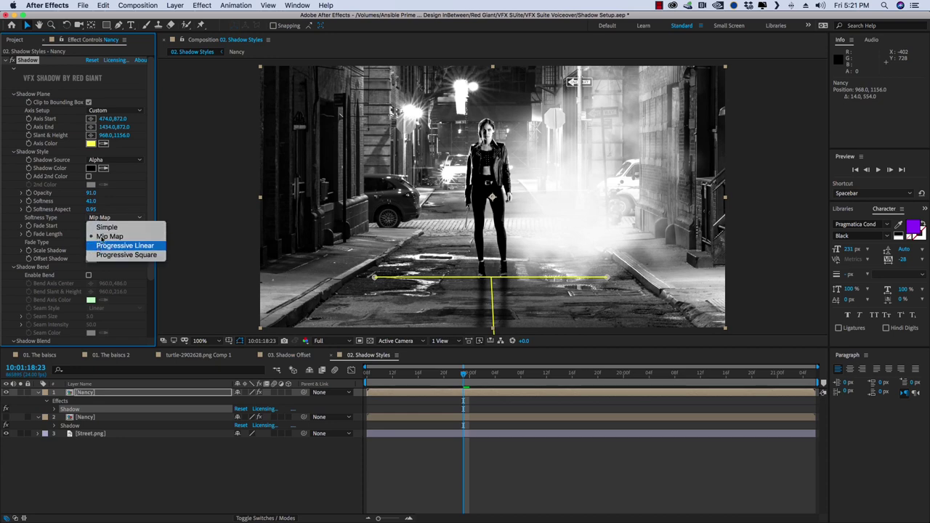
click(101, 245)
drag(91, 192, 98, 194)
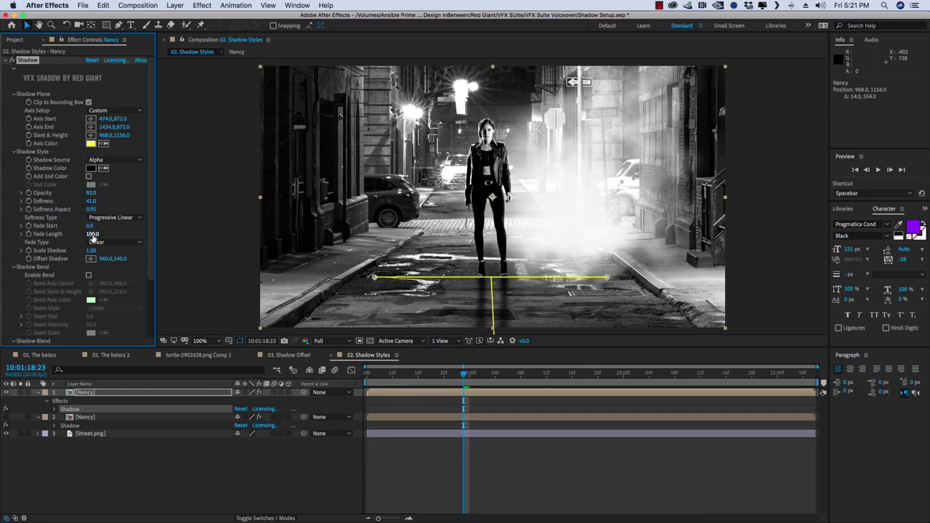
- Lower the shadow's Fade Length from 100, try zero, then settle around 68
drag(93, 236, 77, 236)
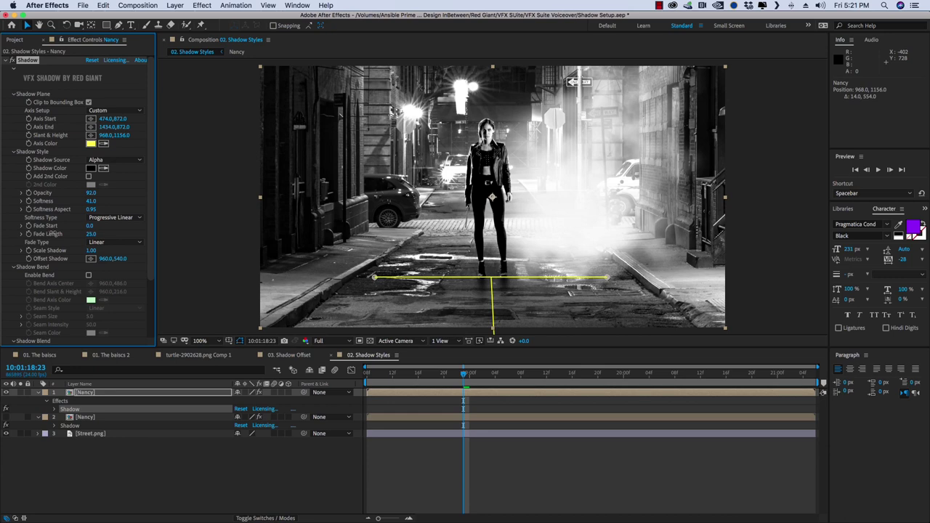
drag(49, 234, 42, 234)
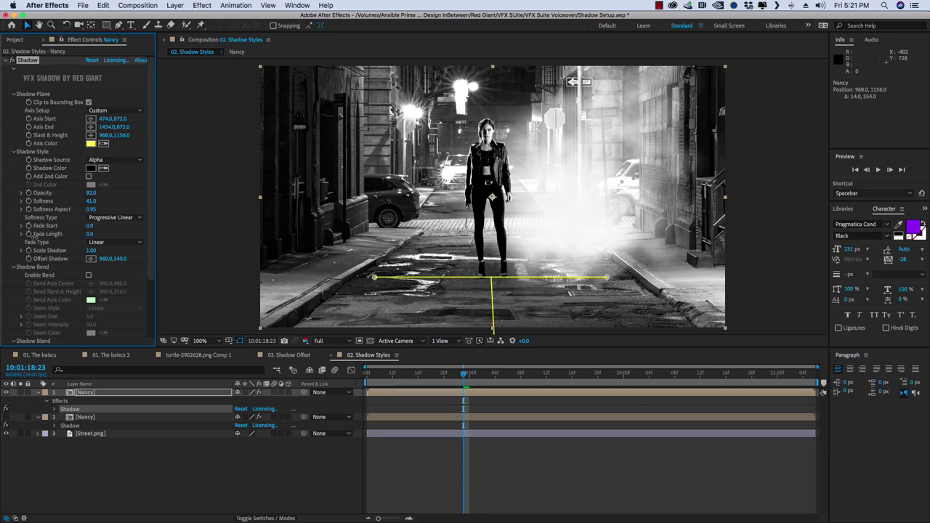
drag(34, 234, 42, 233)
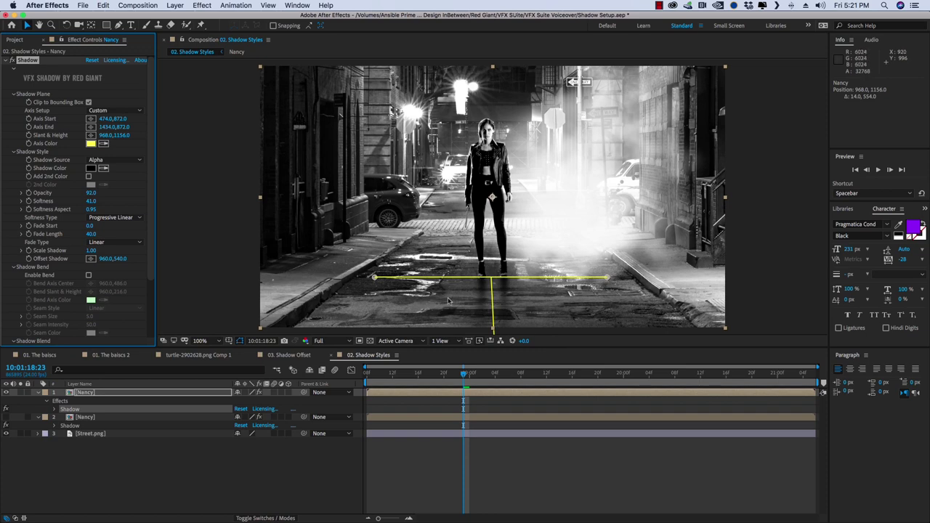
drag(90, 234, 99, 237)
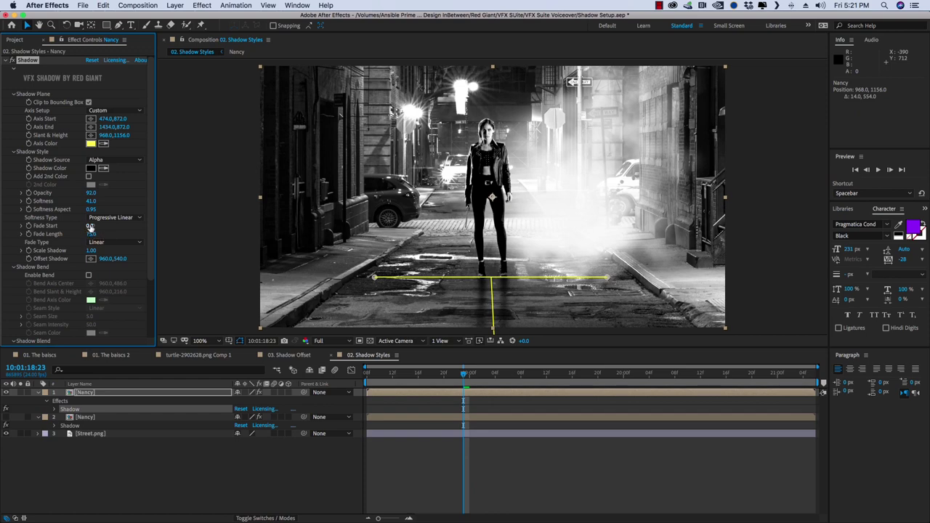
- Set a small Fade Start just below Nancy's feet and shorten the Fade Length slightly
drag(91, 226, 95, 227)
drag(90, 227, 95, 228)
drag(91, 234, 82, 236)
drag(89, 226, 88, 226)
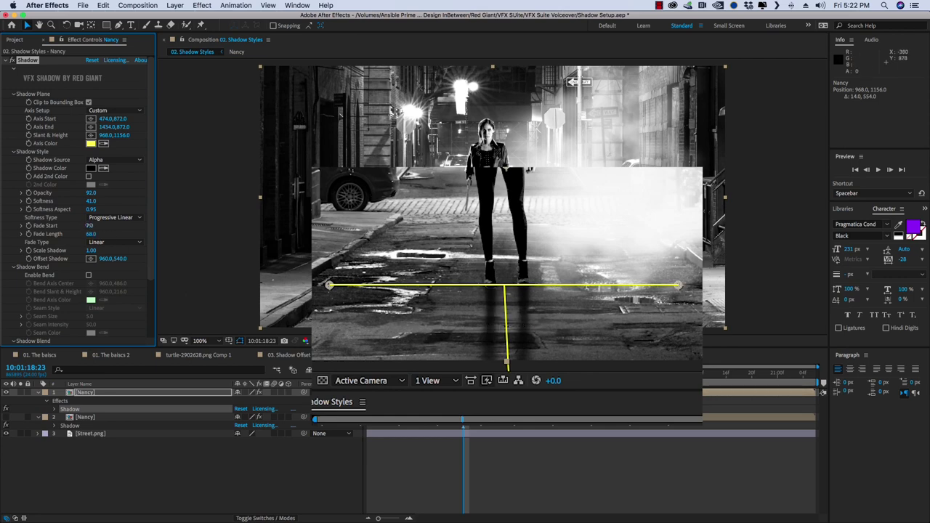
drag(90, 225, 82, 227)
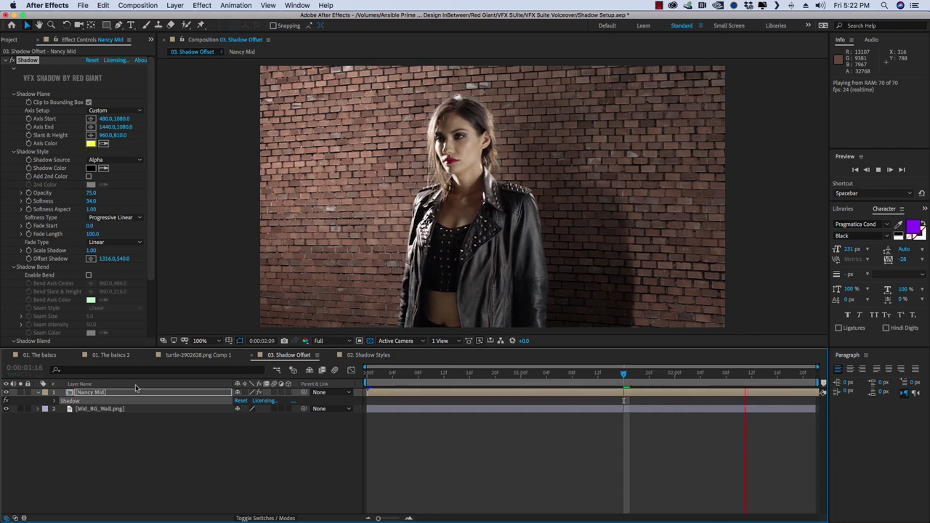
- Duplicate the Nancy Mid layer and give the copy a fresh Shadow effect
click(78, 393)
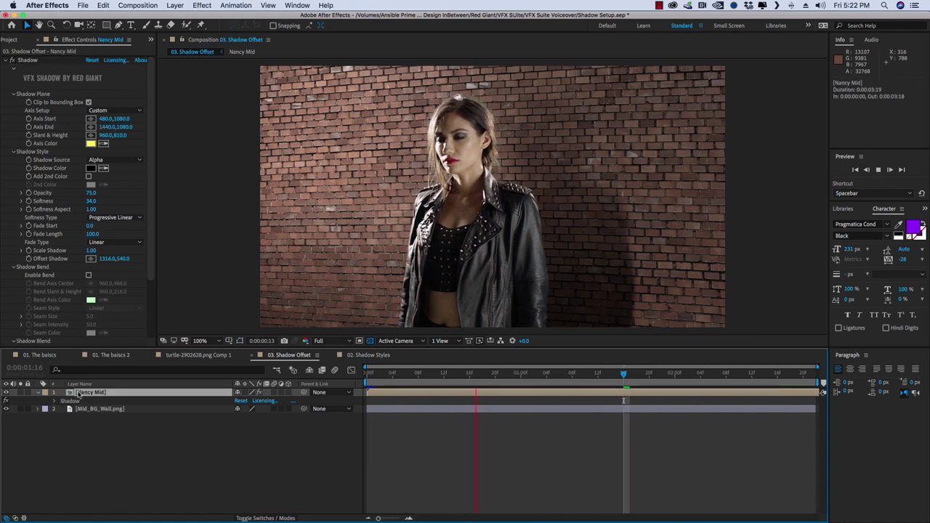
key(super+d)
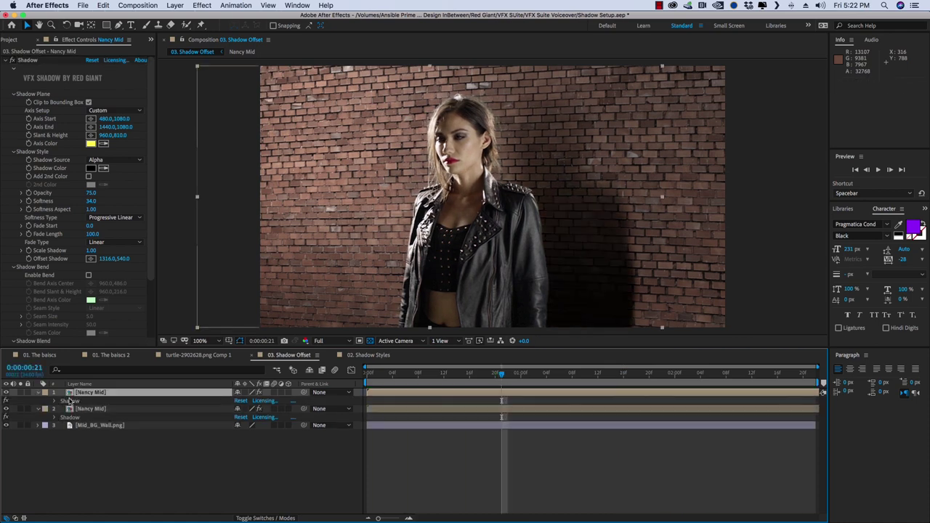
click(69, 400)
key(Delete)
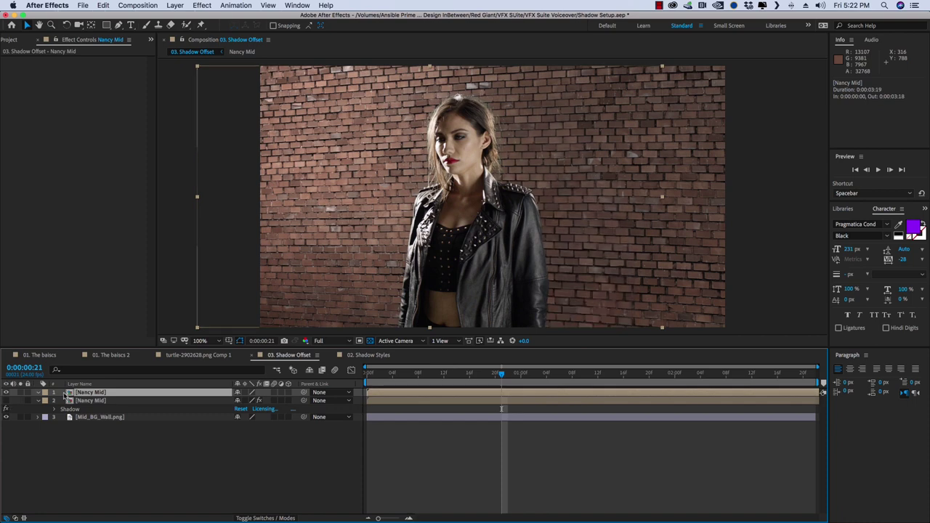
click(202, 5)
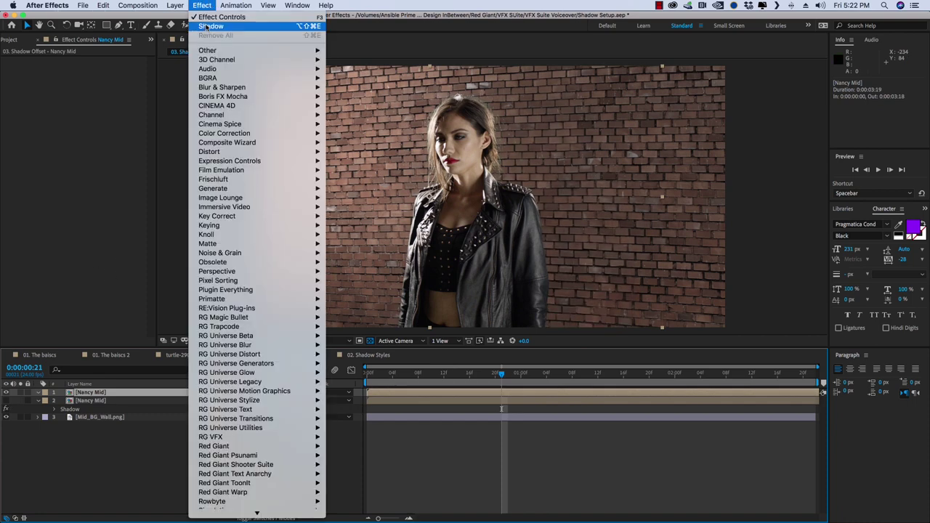
click(210, 26)
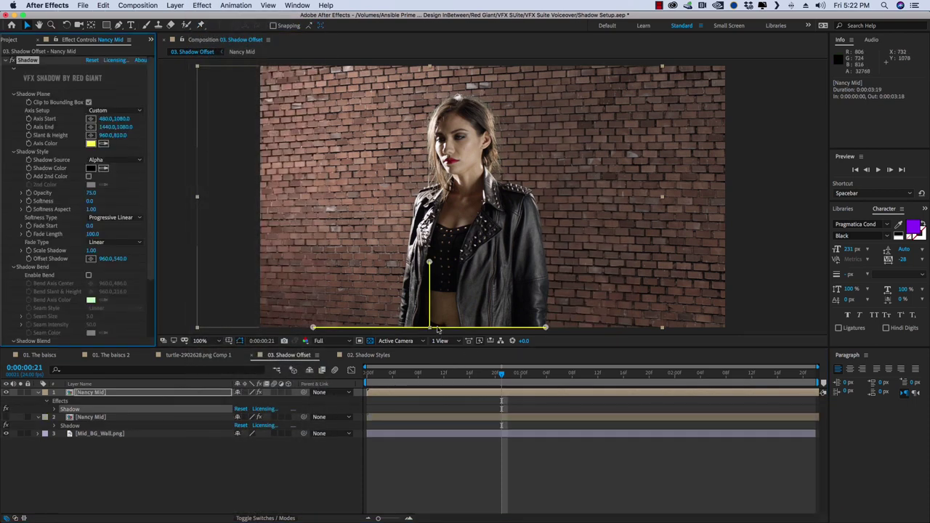
- Shift the copy's shadow axis to 688–1648 and set Slant & Height to 1172,806
drag(438, 327, 478, 326)
mouse_move(470, 262)
mouse_down()
mouse_move(505, 275)
mouse_move(528, 264)
mouse_move(473, 262)
mouse_up()
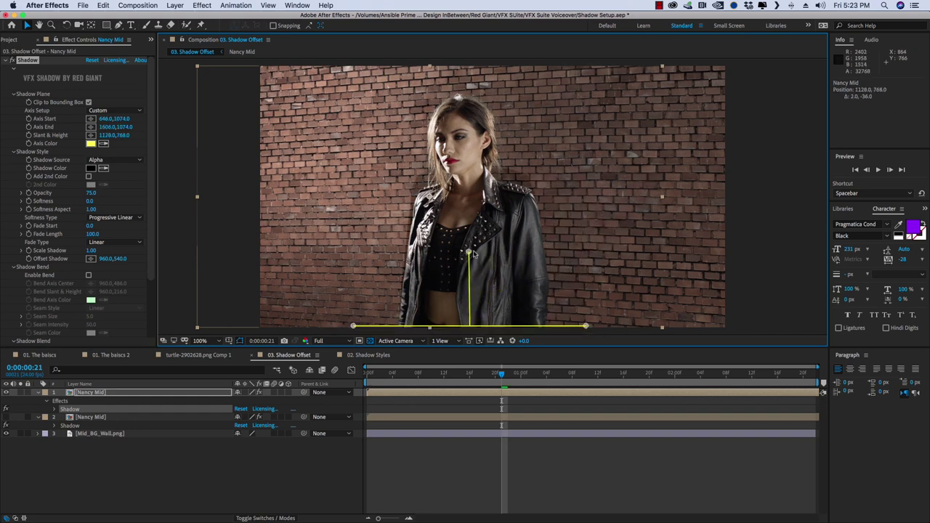
drag(477, 253, 466, 256)
mouse_move(516, 328)
mouse_down()
mouse_move(597, 328)
mouse_move(421, 327)
mouse_move(621, 325)
mouse_move(507, 332)
mouse_up()
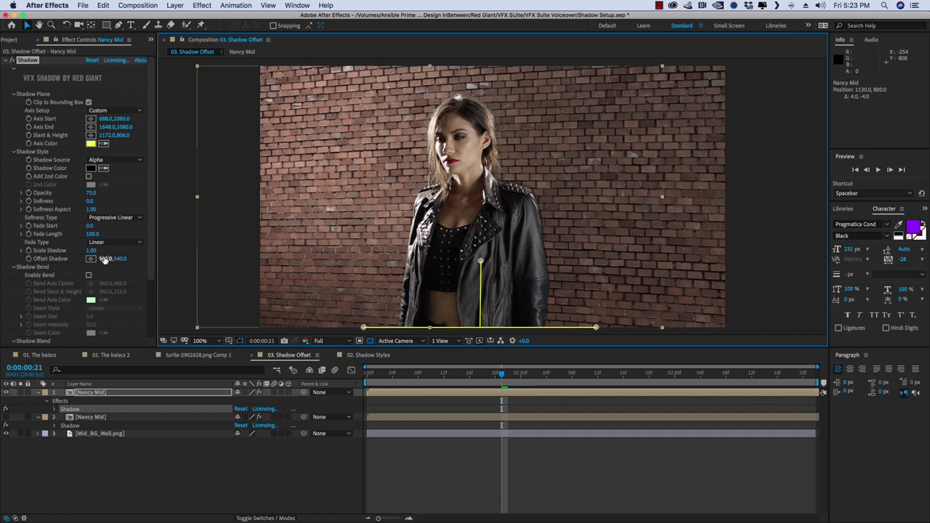
- Offset the wall shadow right to 1254,540 and set Scale Shadow to 1.1
drag(104, 259, 235, 289)
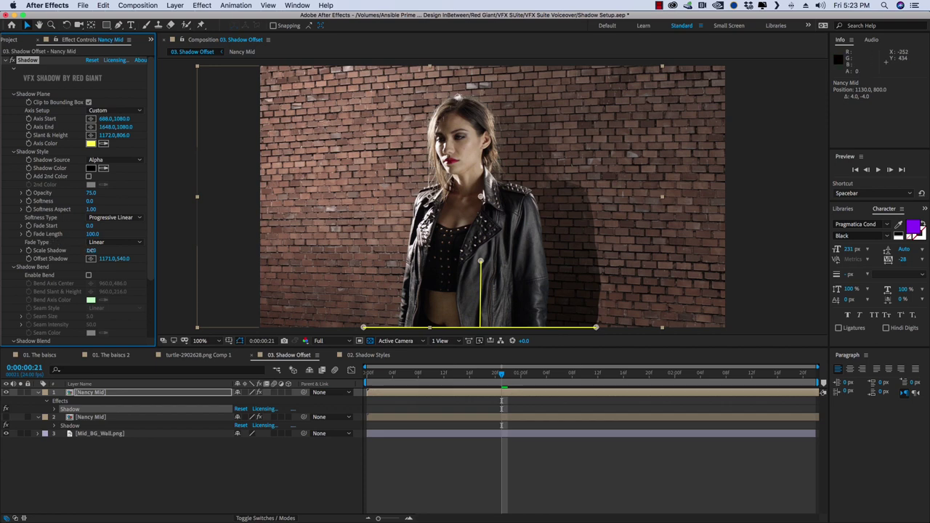
click(91, 250)
text(1.1)
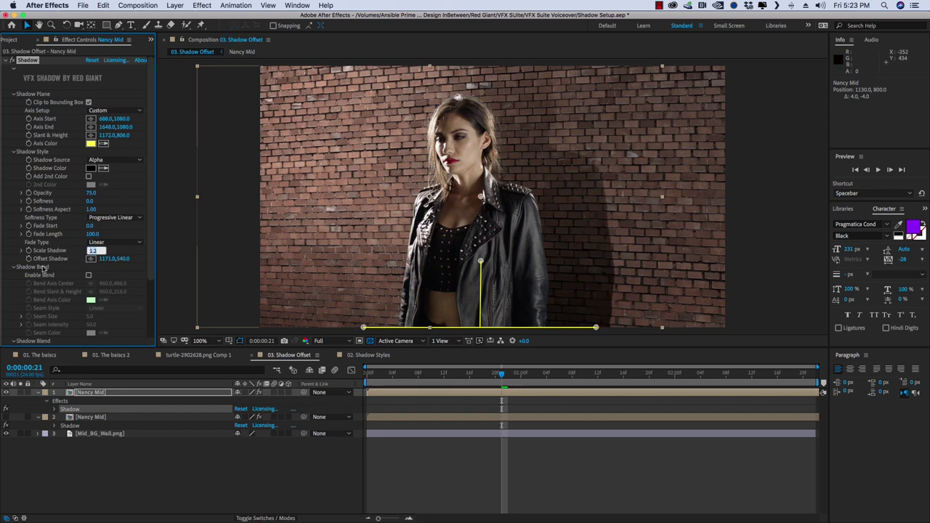
key(Return)
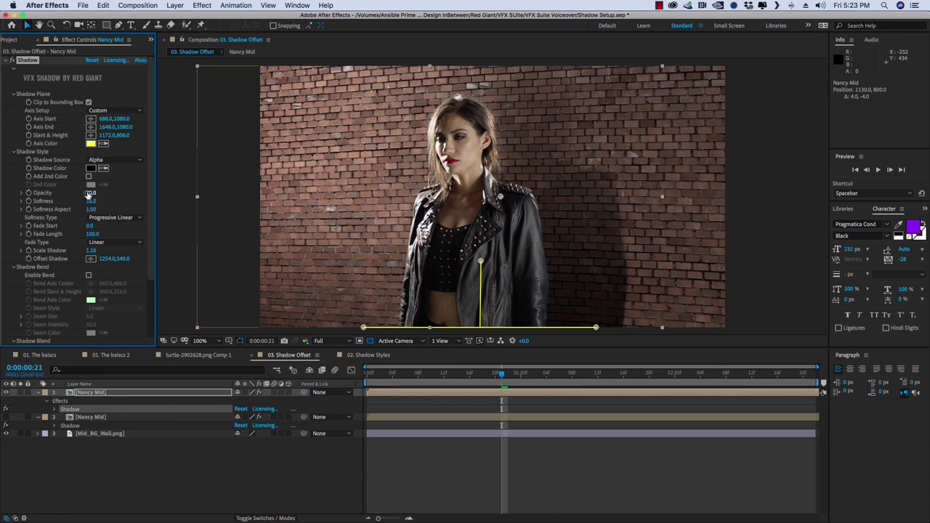
- Lower the shadow opacity to lighten it, then deselect and play the preview
drag(73, 194, 71, 193)
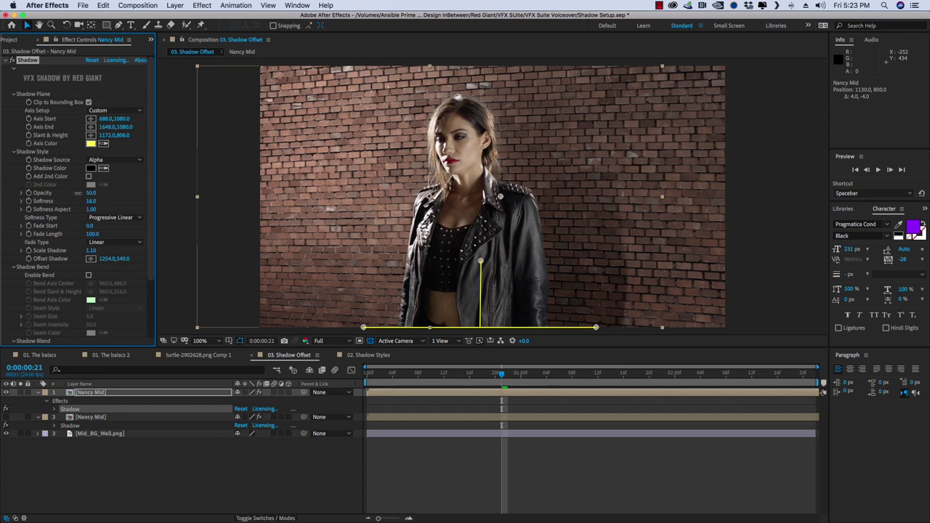
click(434, 488)
key(space)
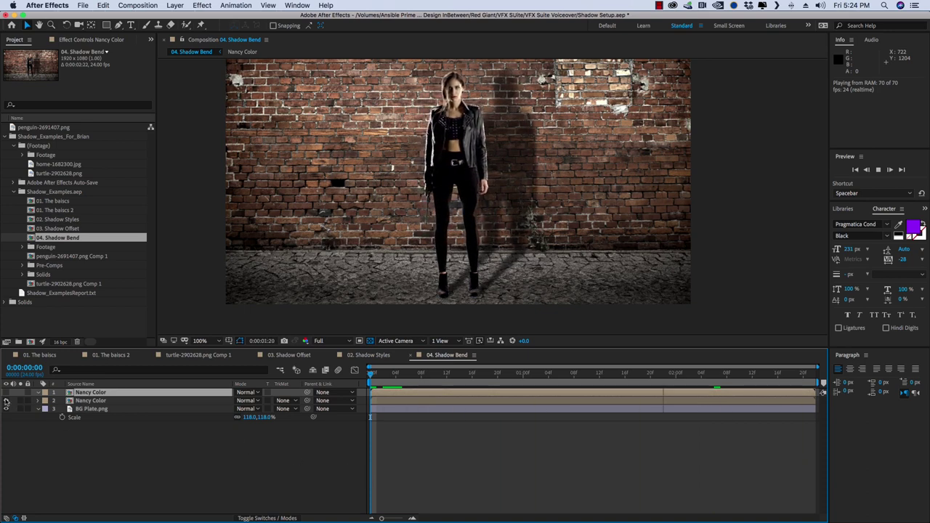
- Apply Shadow to Nancy Color, axis at her feet, Slant & Height 1126,882 slanting right
click(5, 400)
click(6, 401)
click(76, 393)
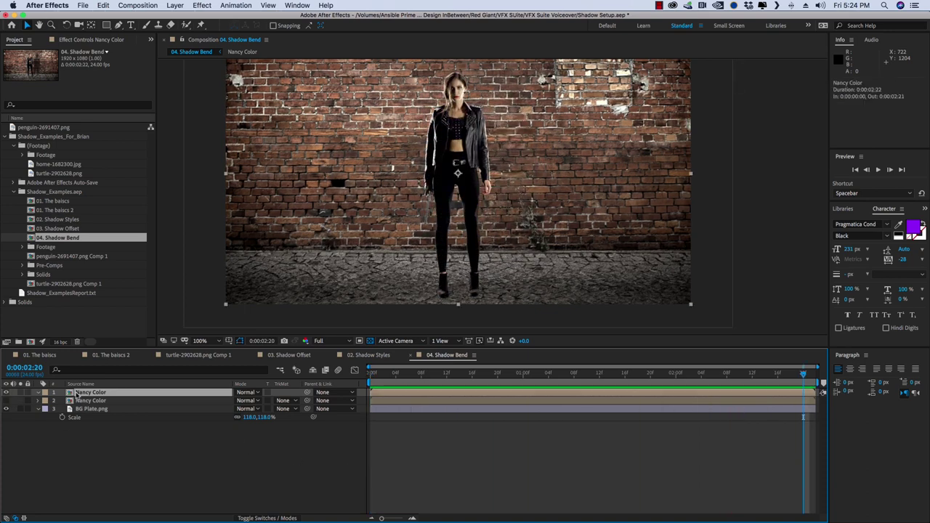
click(193, 5)
click(197, 30)
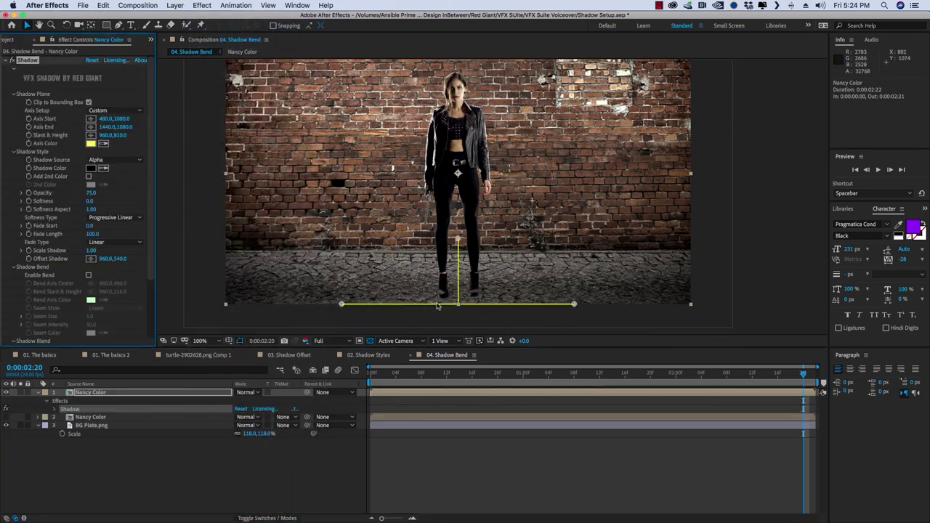
drag(436, 305, 437, 299)
drag(457, 233, 497, 257)
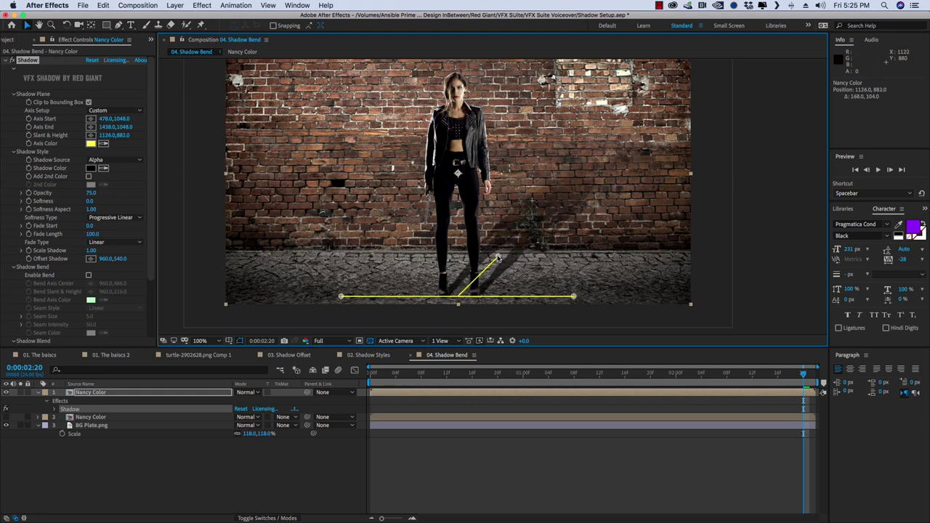
- Enable Bend with Bend Axis Center 1214,856, Bend Slant & Height 1214,396, and Softness 2
scroll(150, 206, down, 3)
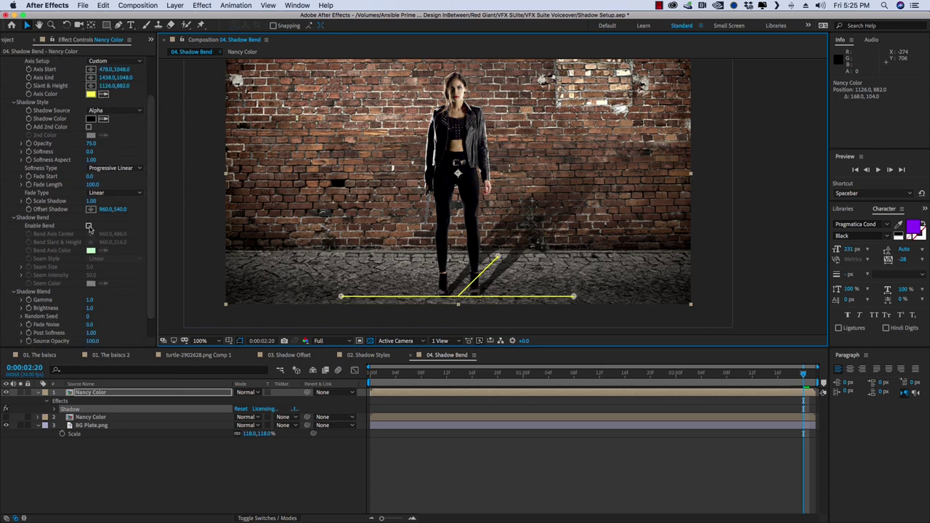
click(88, 227)
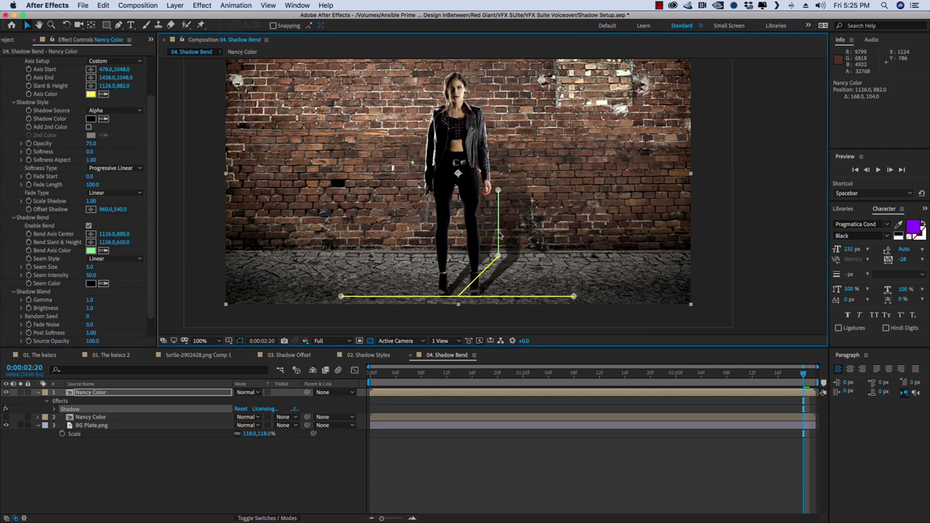
drag(495, 240, 519, 229)
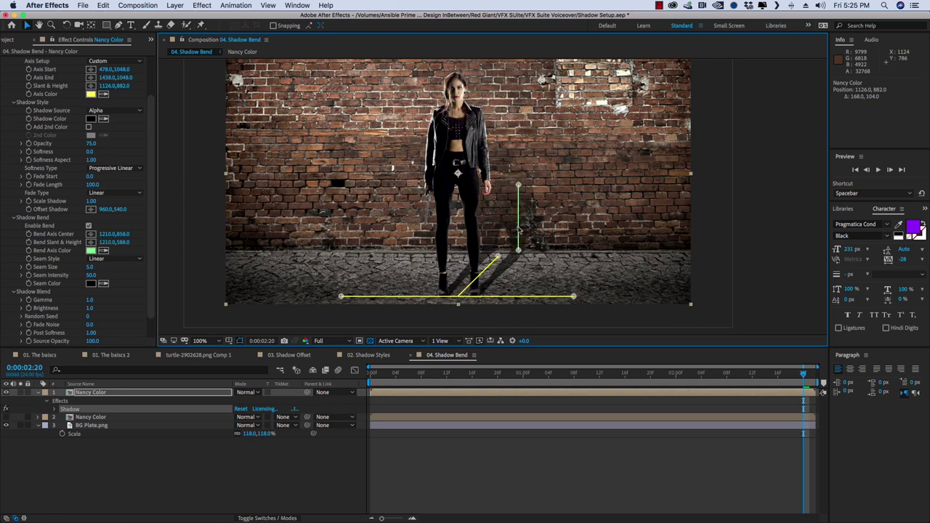
drag(520, 186, 522, 140)
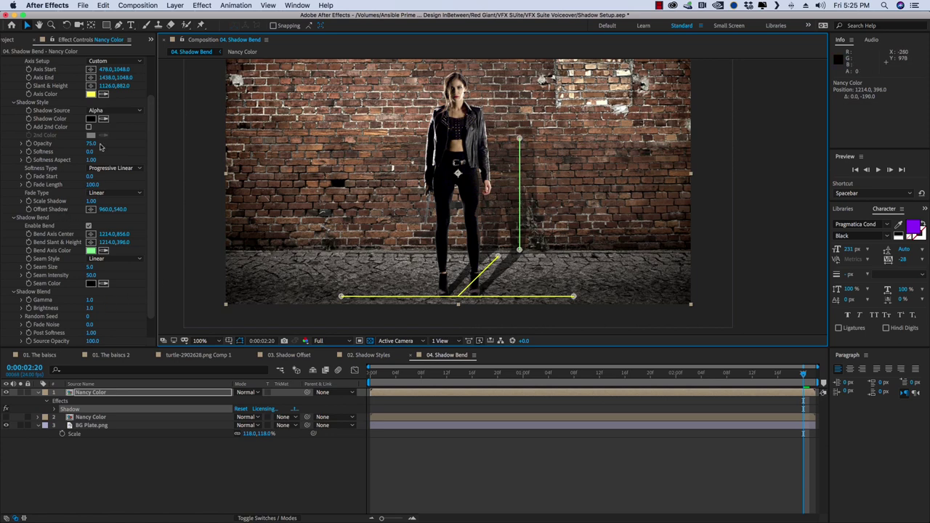
drag(89, 151, 97, 151)
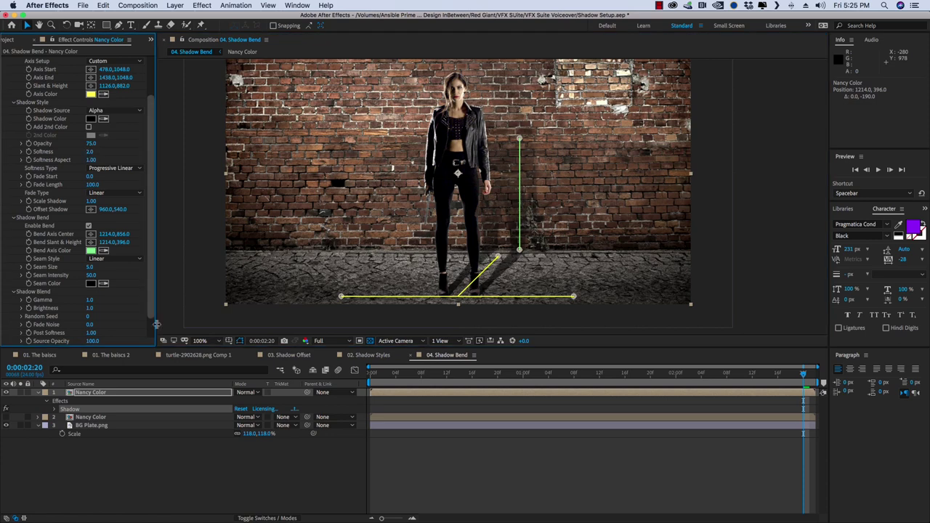
- Temporarily colour the bend seam red and zoom in on it
scroll(125, 335, down, 2)
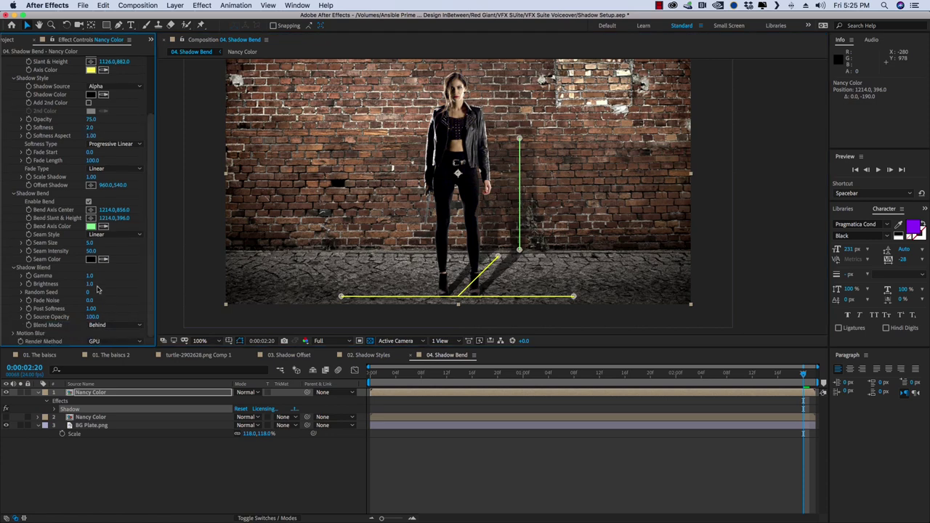
click(88, 276)
click(89, 259)
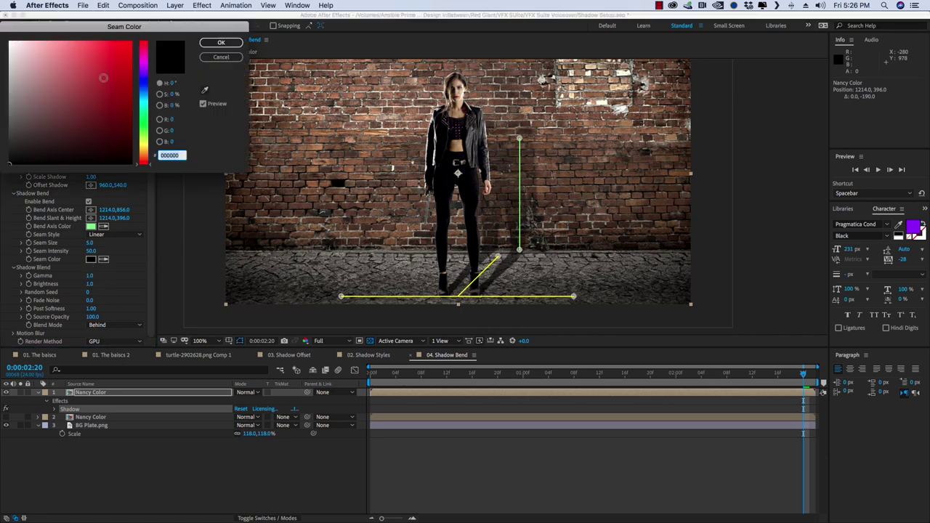
click(119, 79)
click(126, 55)
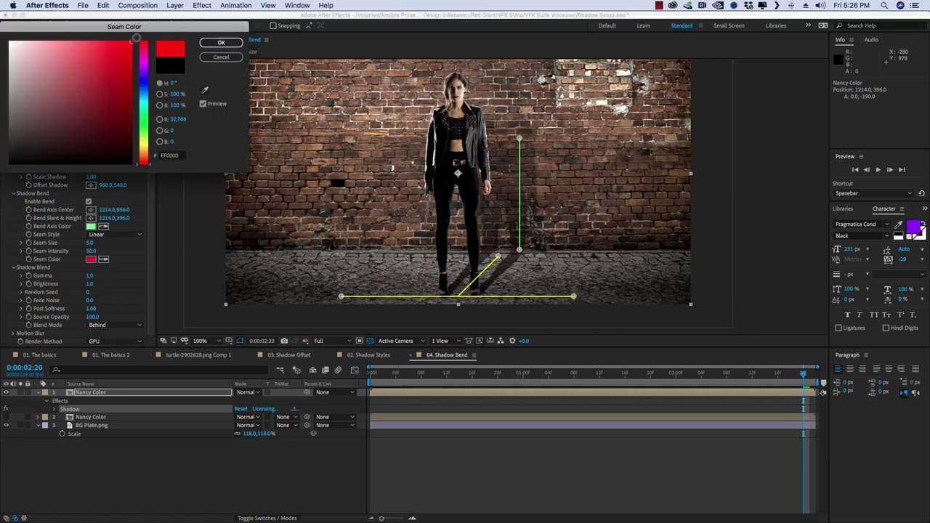
click(221, 43)
key(period)
key(period)
key(period)
key(period)
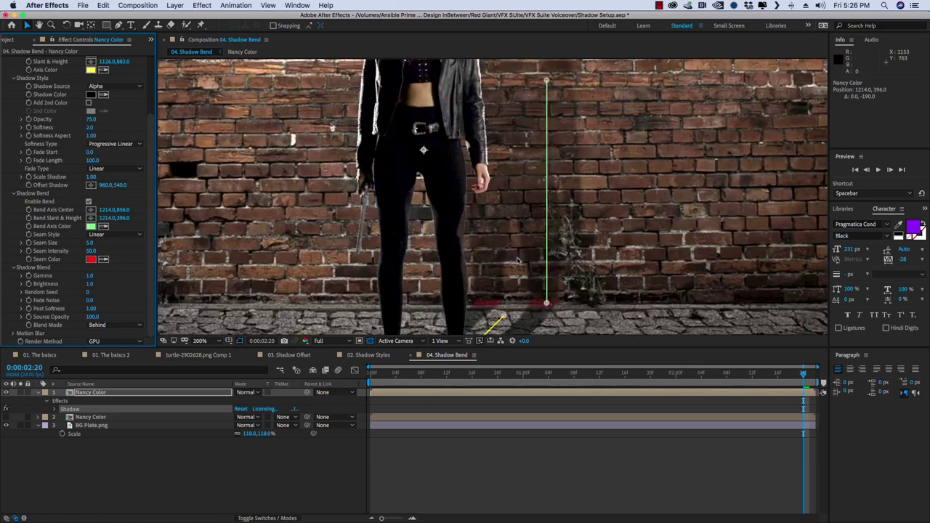
drag(513, 234, 448, 25)
key(period)
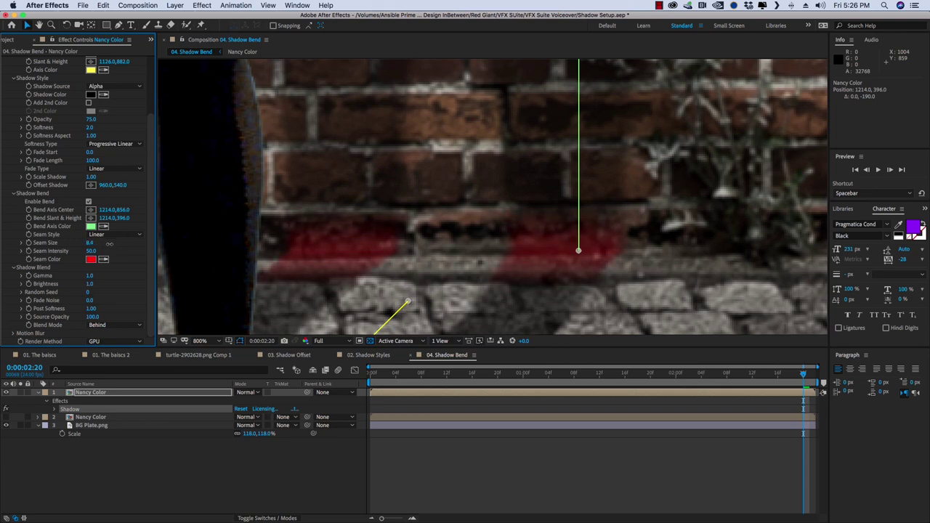
- Set Seam Intensity to 99, Seam Style to Square, and the seam colour back to black
click(90, 251)
text(100)
key(Return)
drag(125, 252, 145, 260)
click(97, 235)
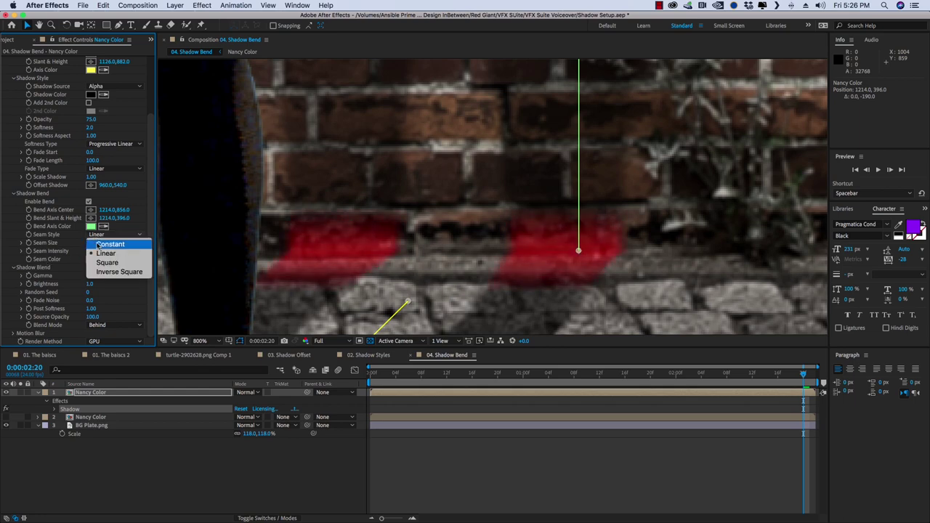
click(106, 263)
click(91, 260)
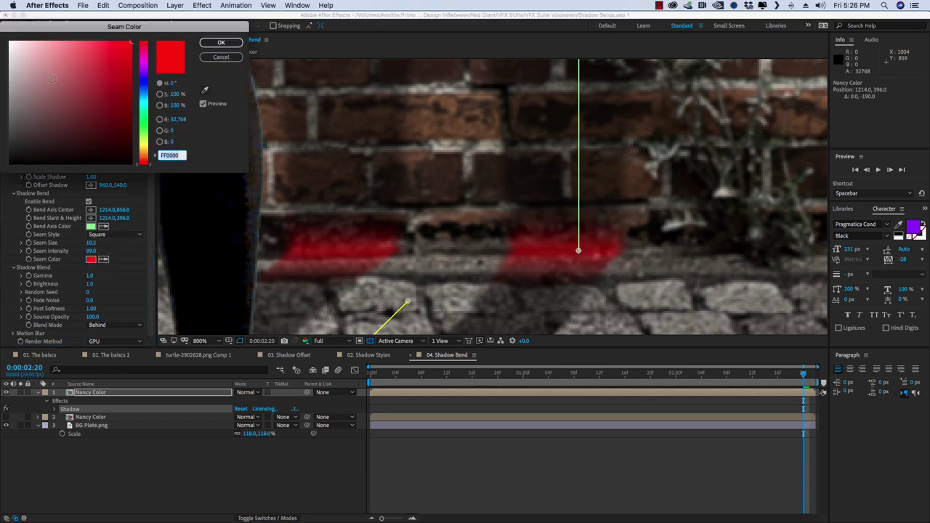
drag(22, 161, 65, 159)
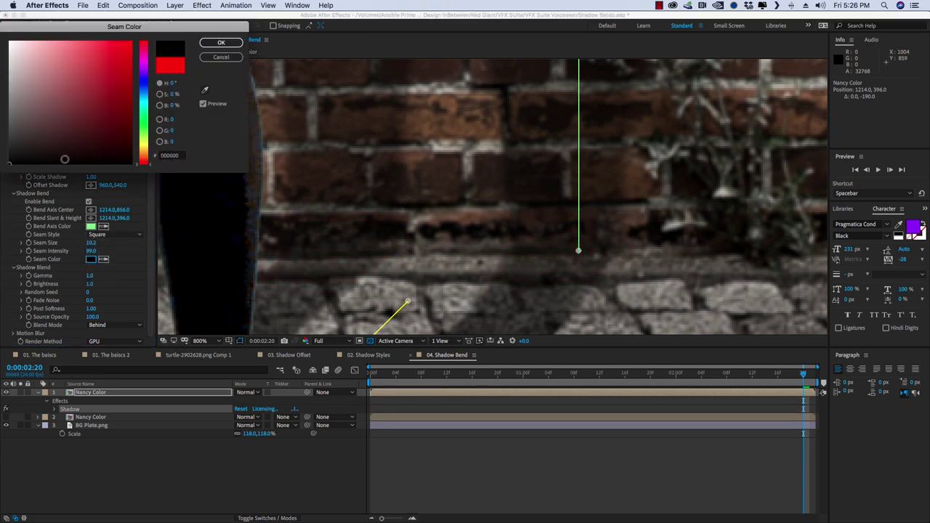
click(221, 42)
- Lower the shadow Brightness to 1.1 and add a slight Fade Noise
key(comma)
key(comma)
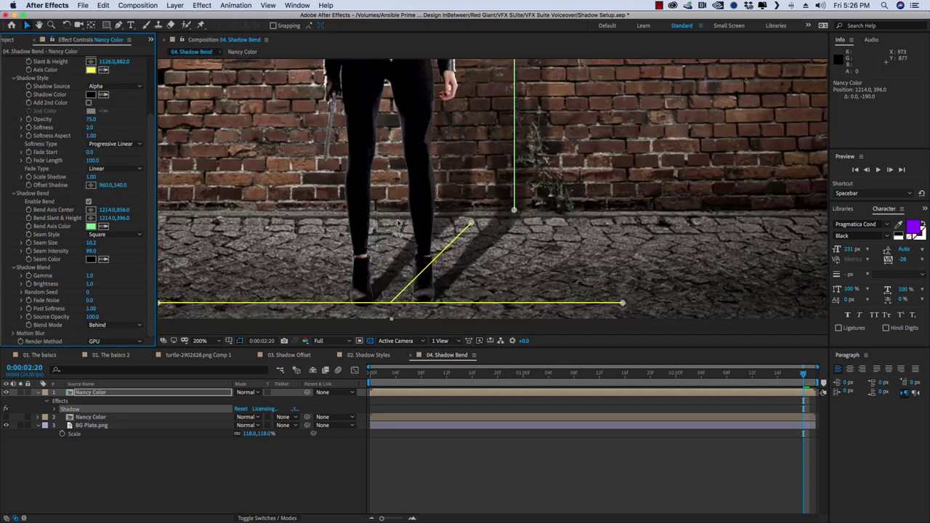
key(comma)
key(comma)
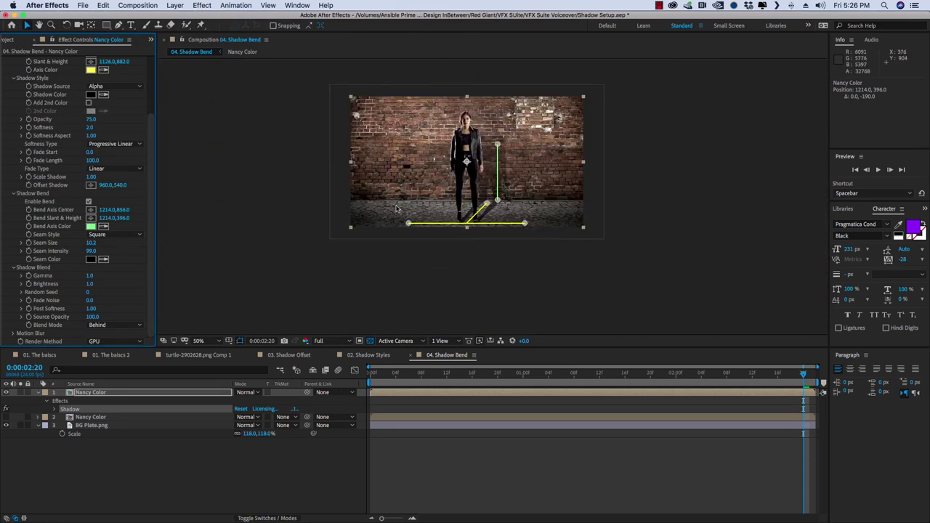
key(period)
key(period)
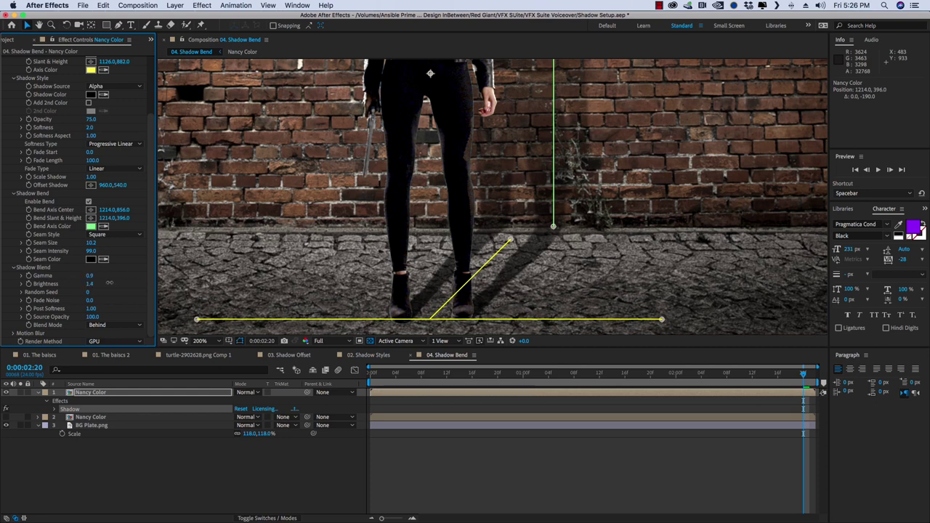
drag(112, 282, 95, 286)
drag(90, 300, 142, 293)
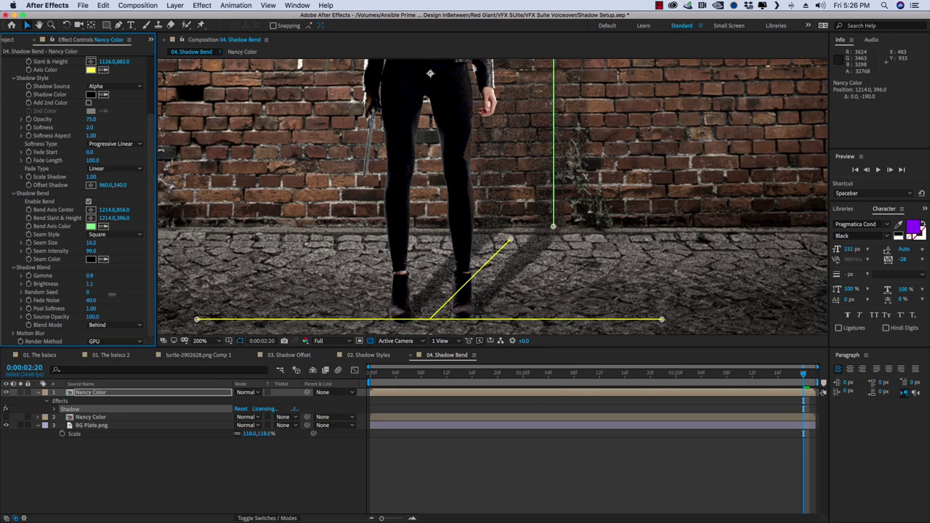
mouse_move(112, 294)
mouse_down()
mouse_move(99, 290)
mouse_move(104, 308)
mouse_up()
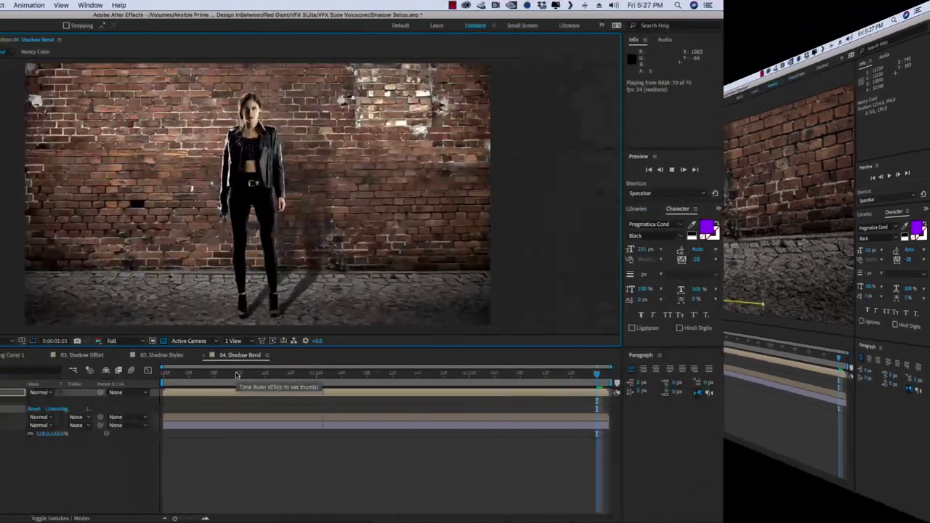